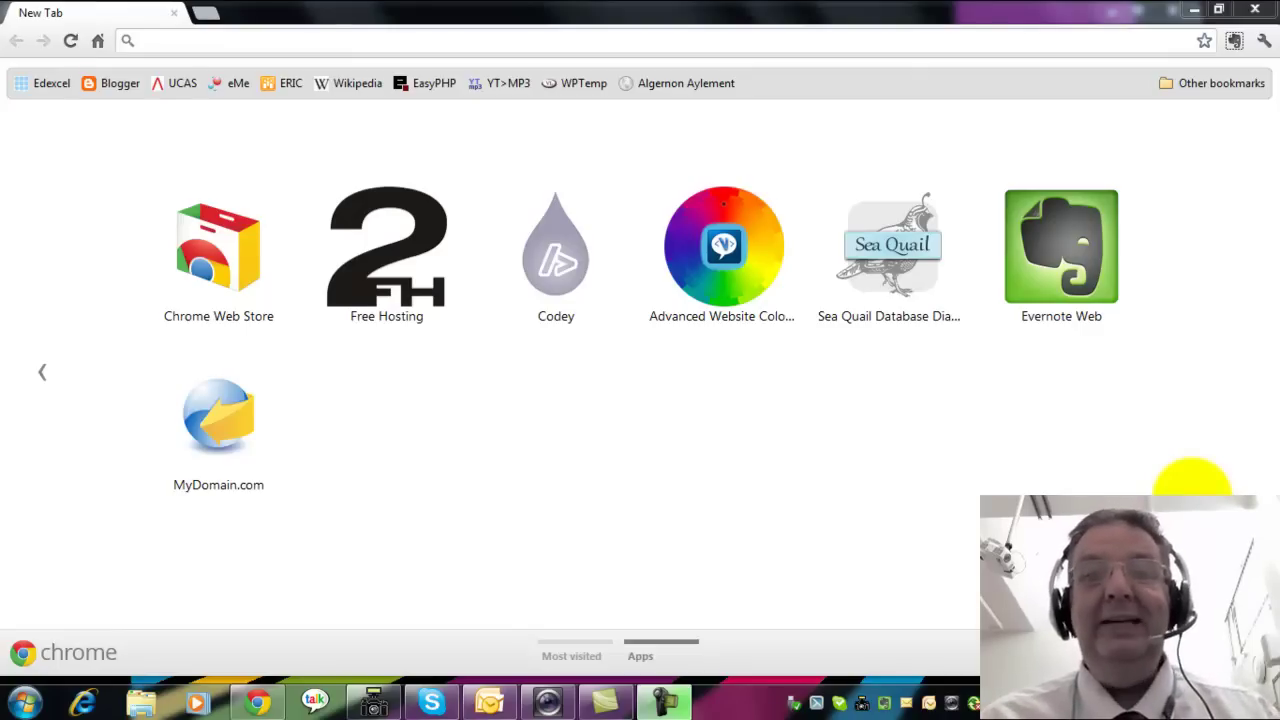
Open Evernote Web and bring up the registration form for creating a new account
click(1062, 262)
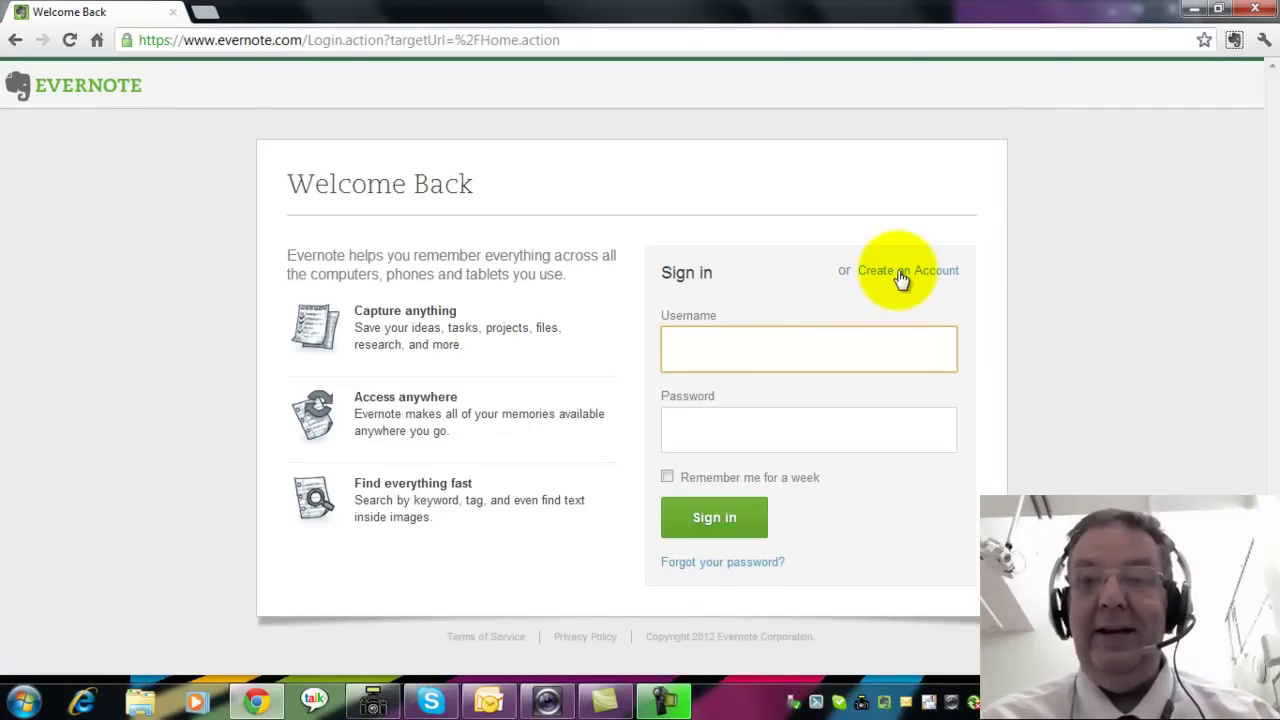
click(901, 279)
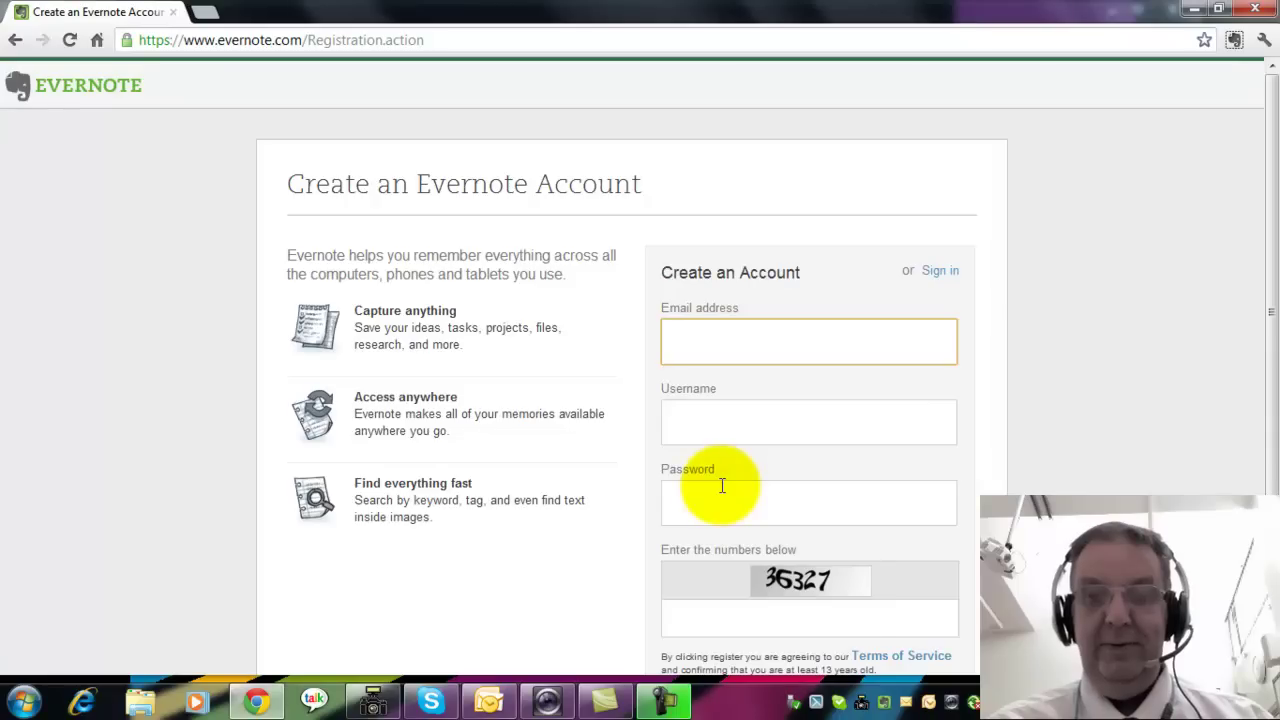
scroll(857, 591, down, 2)
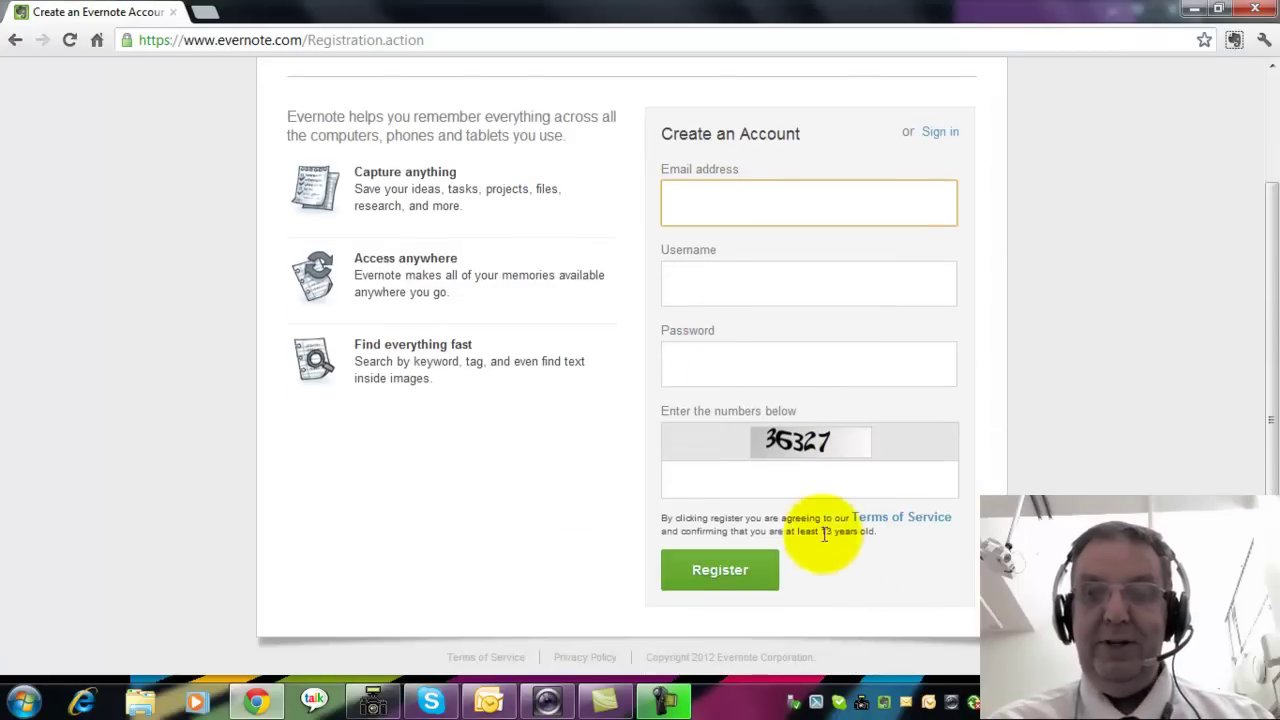
click(822, 479)
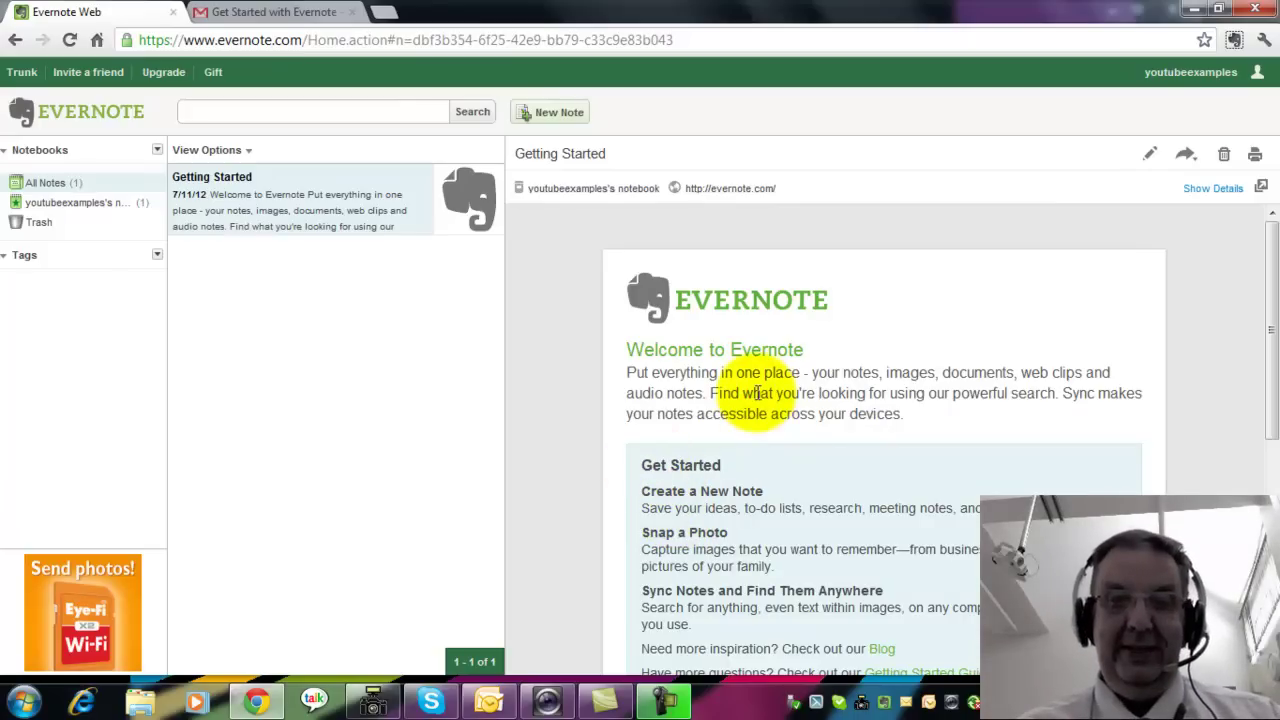
Create a new notebook named HTML
scroll(758, 390, down, 2)
scroll(758, 397, down, 4)
scroll(758, 397, up, 6)
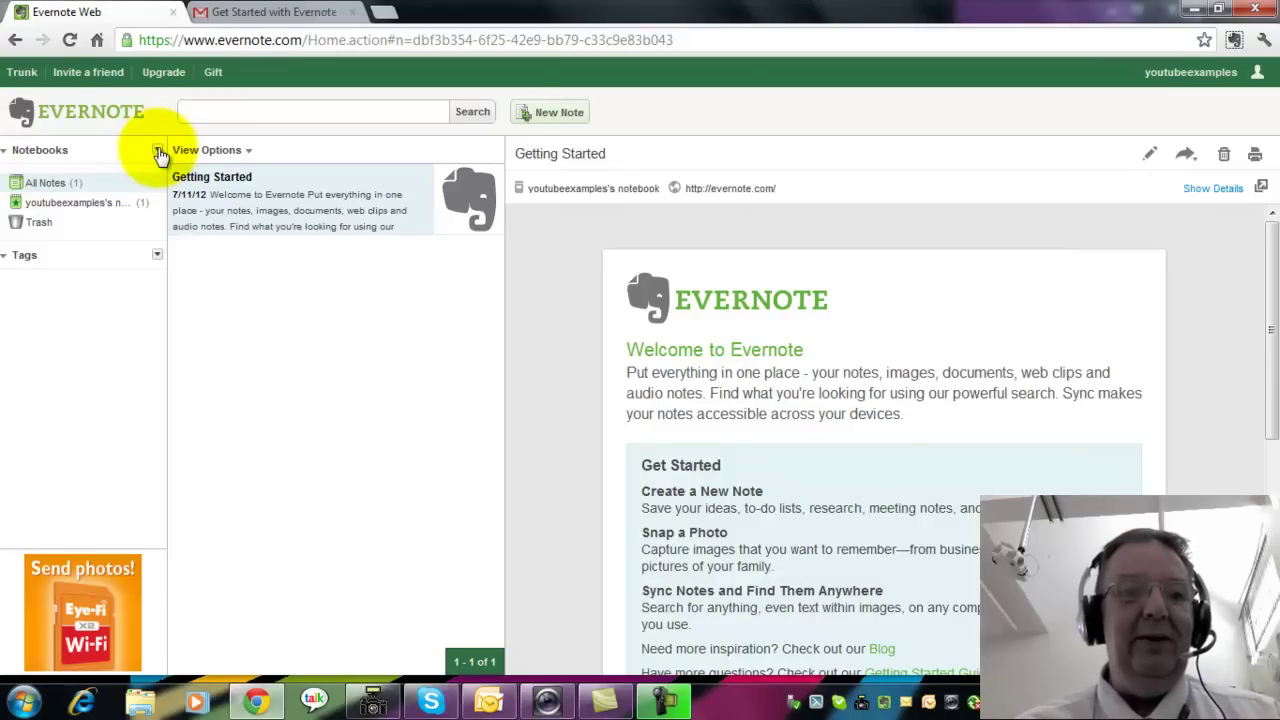
click(158, 152)
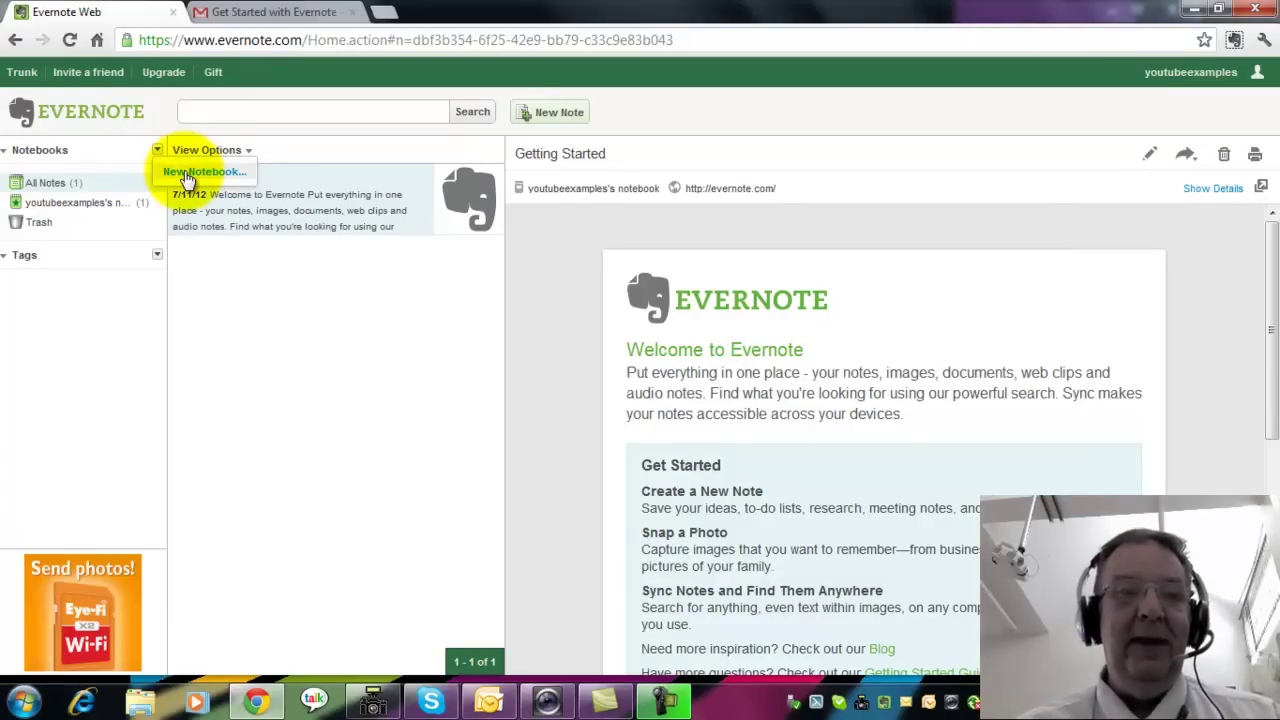
click(186, 174)
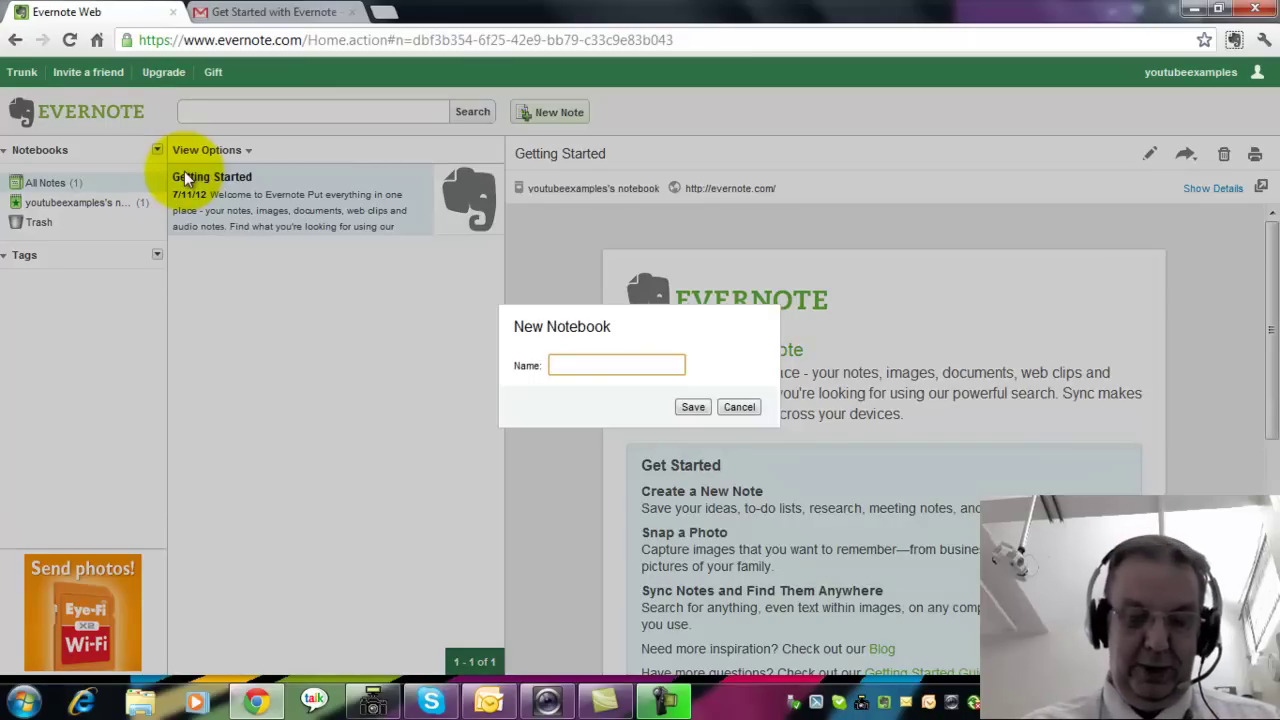
text(HTML)
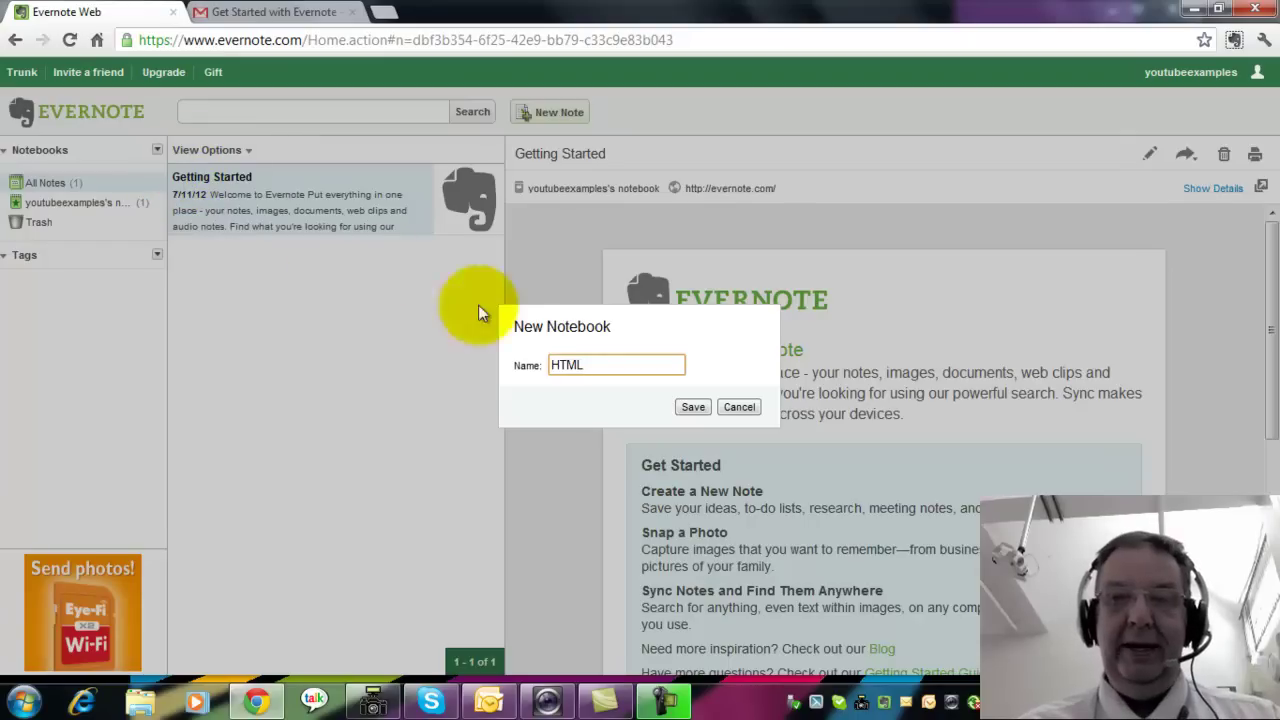
click(692, 408)
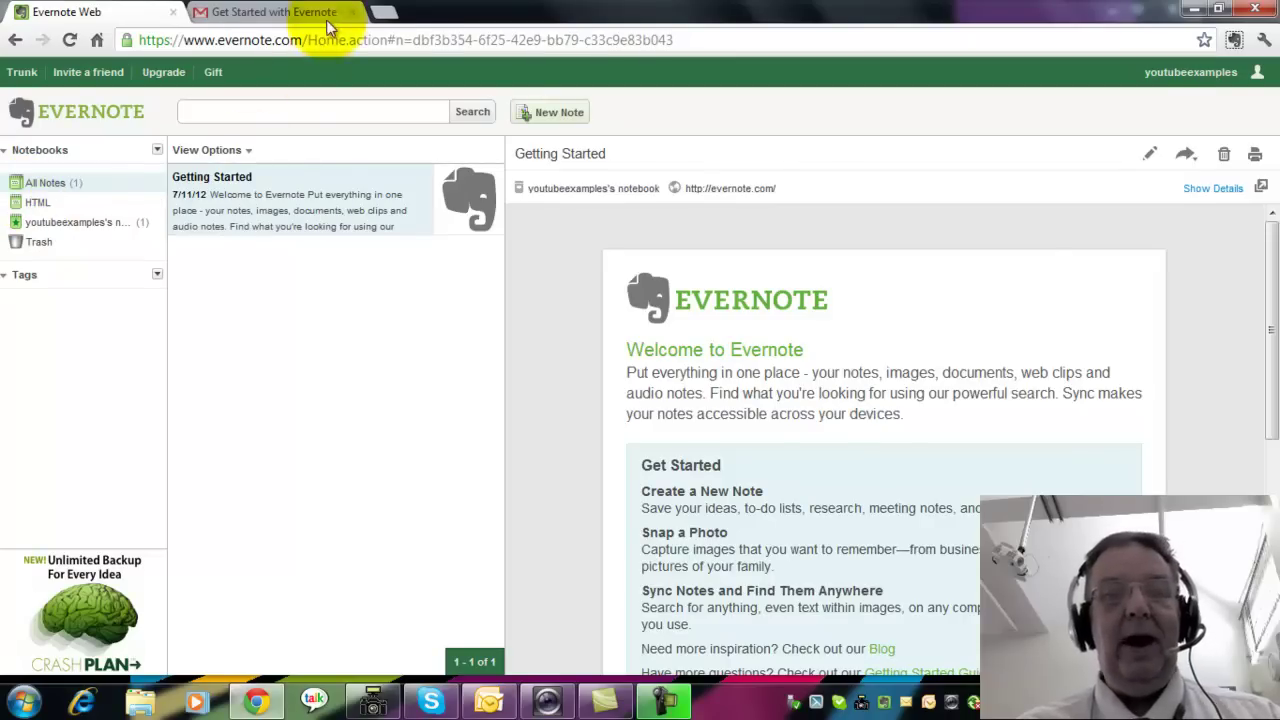
Open the Codey app in a new browser tab and log in with the prefilled credentials
click(381, 14)
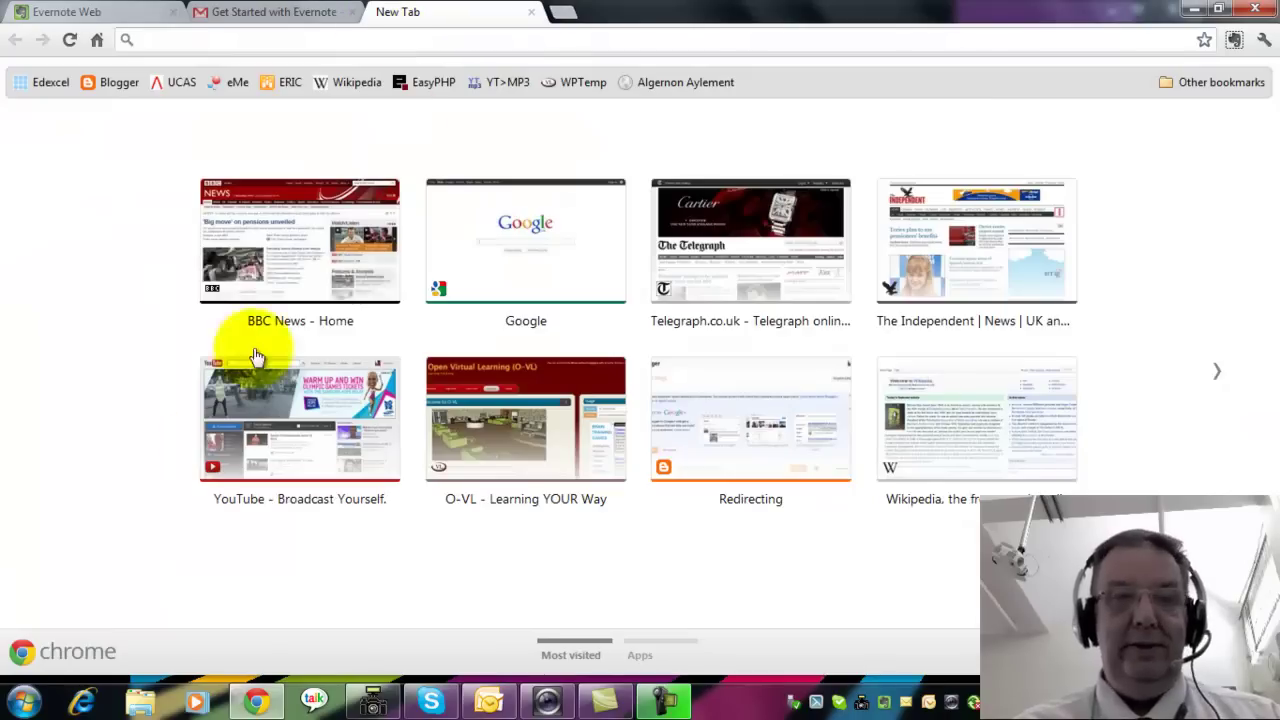
click(1217, 373)
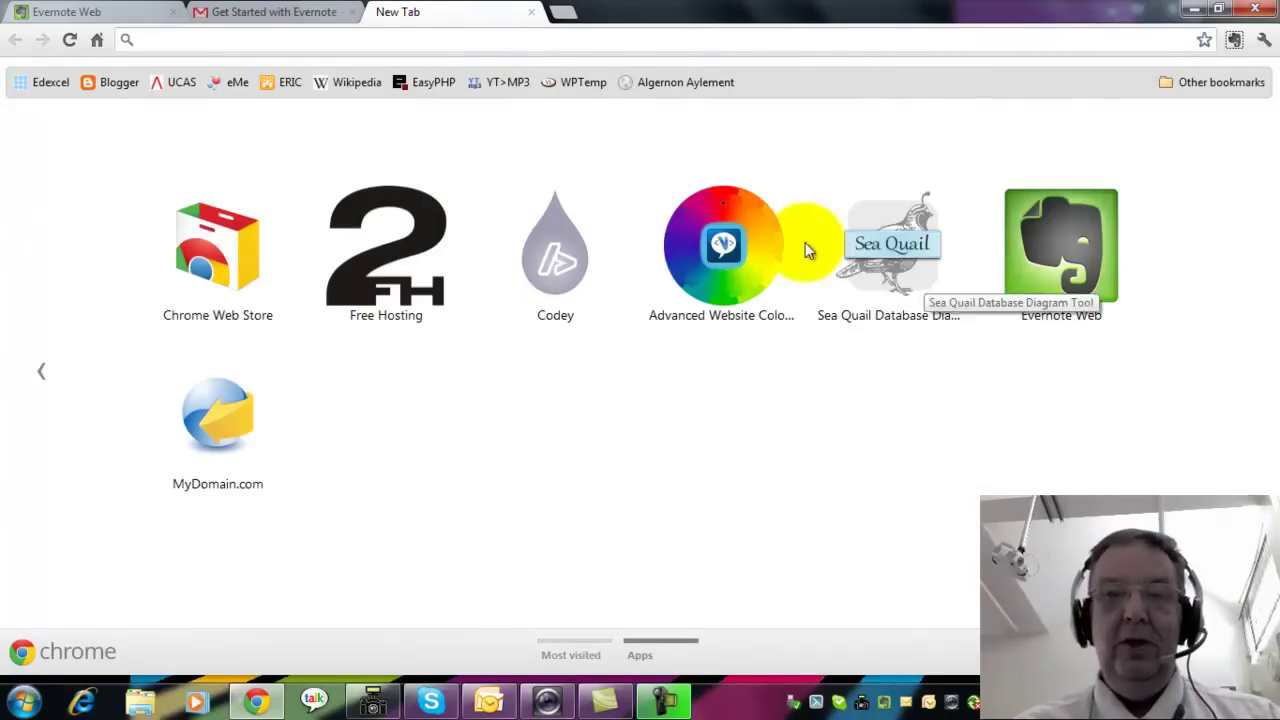
click(557, 240)
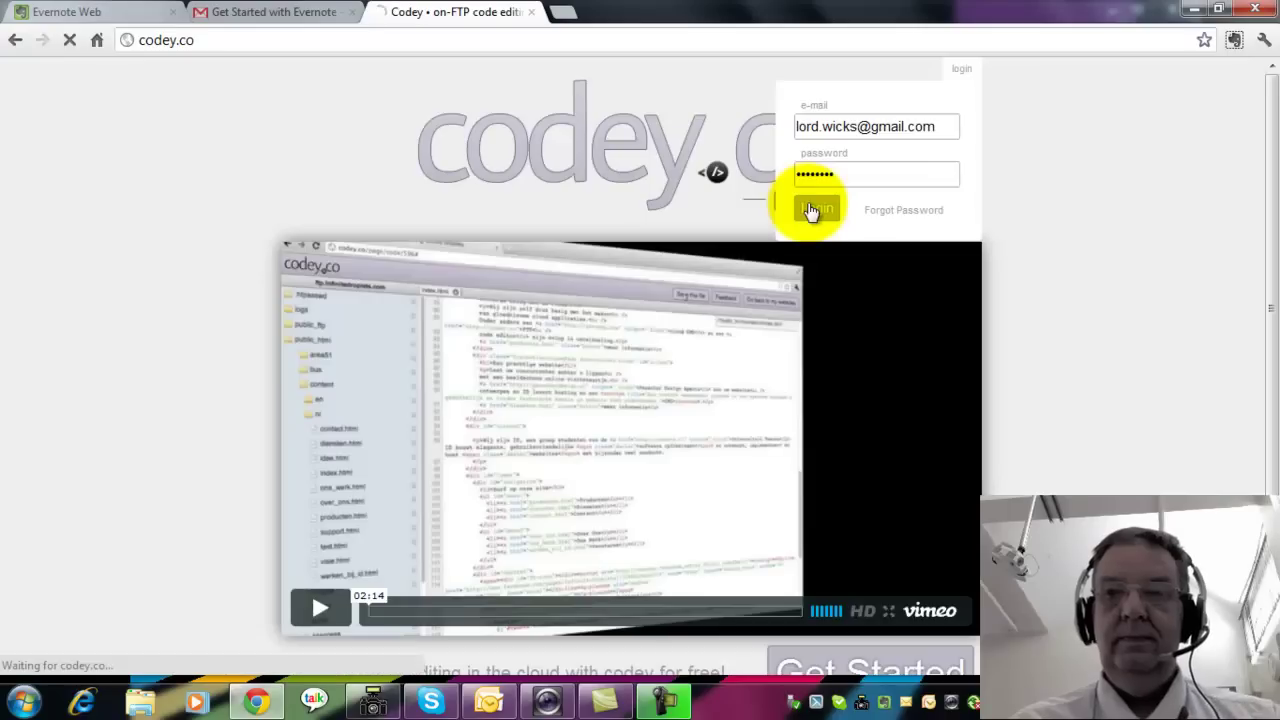
click(810, 205)
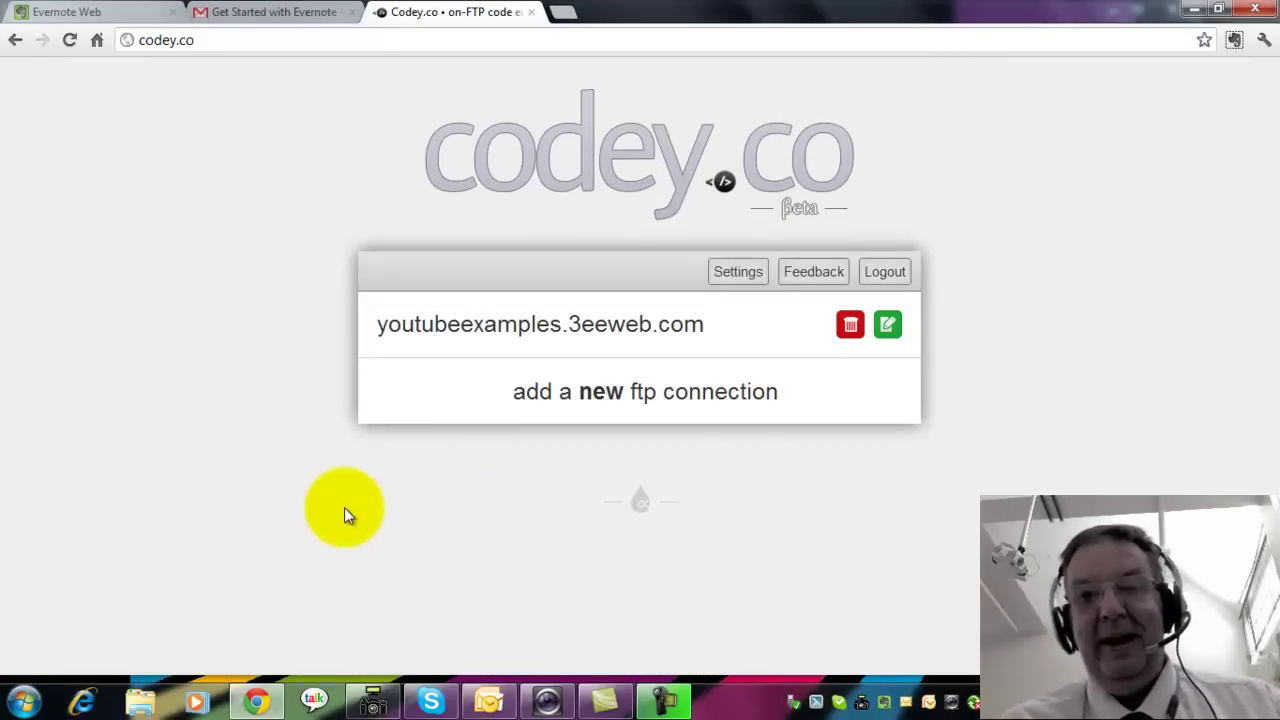
Open the youtubeexamples.3eeweb.com site and load index.html from its public_html folder
click(457, 336)
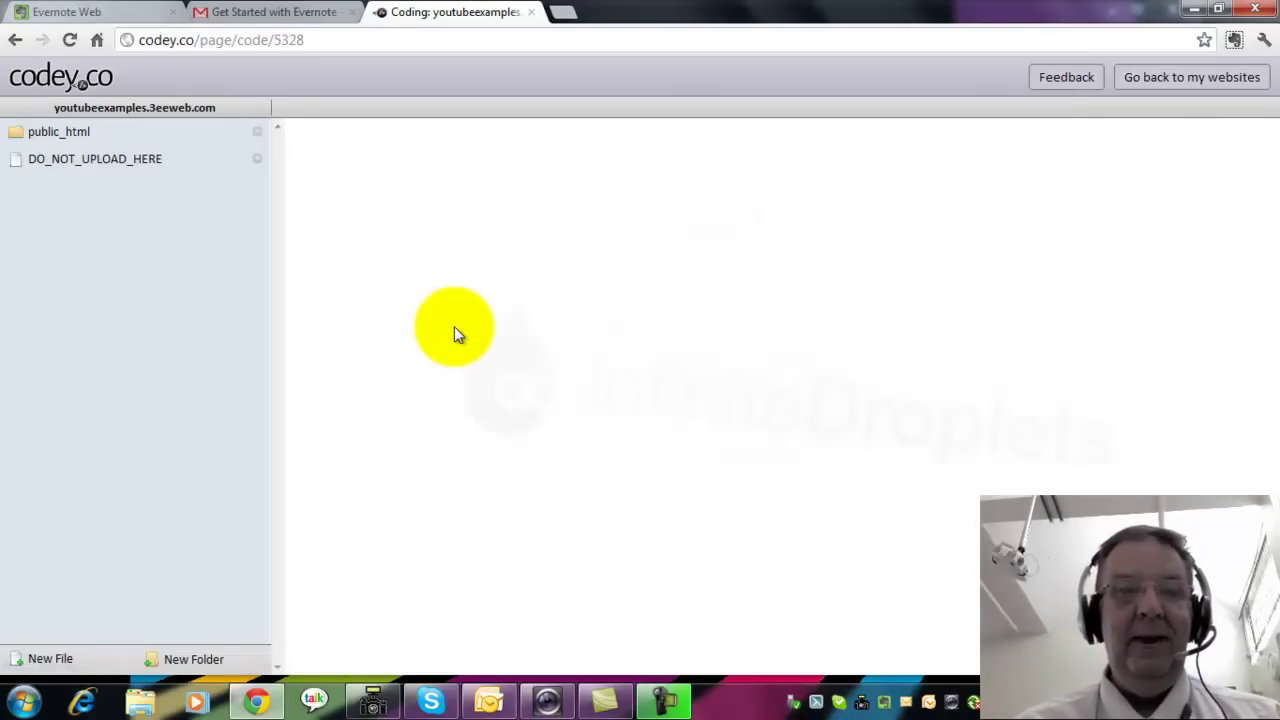
click(86, 137)
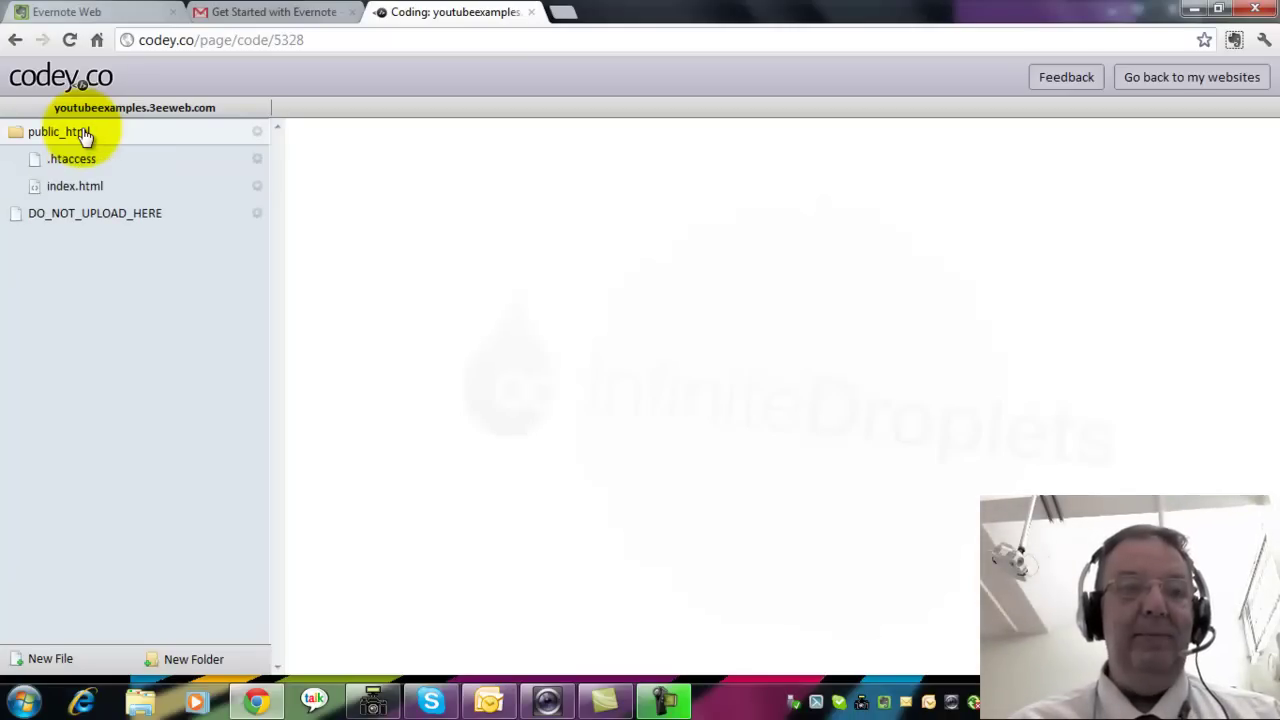
click(67, 192)
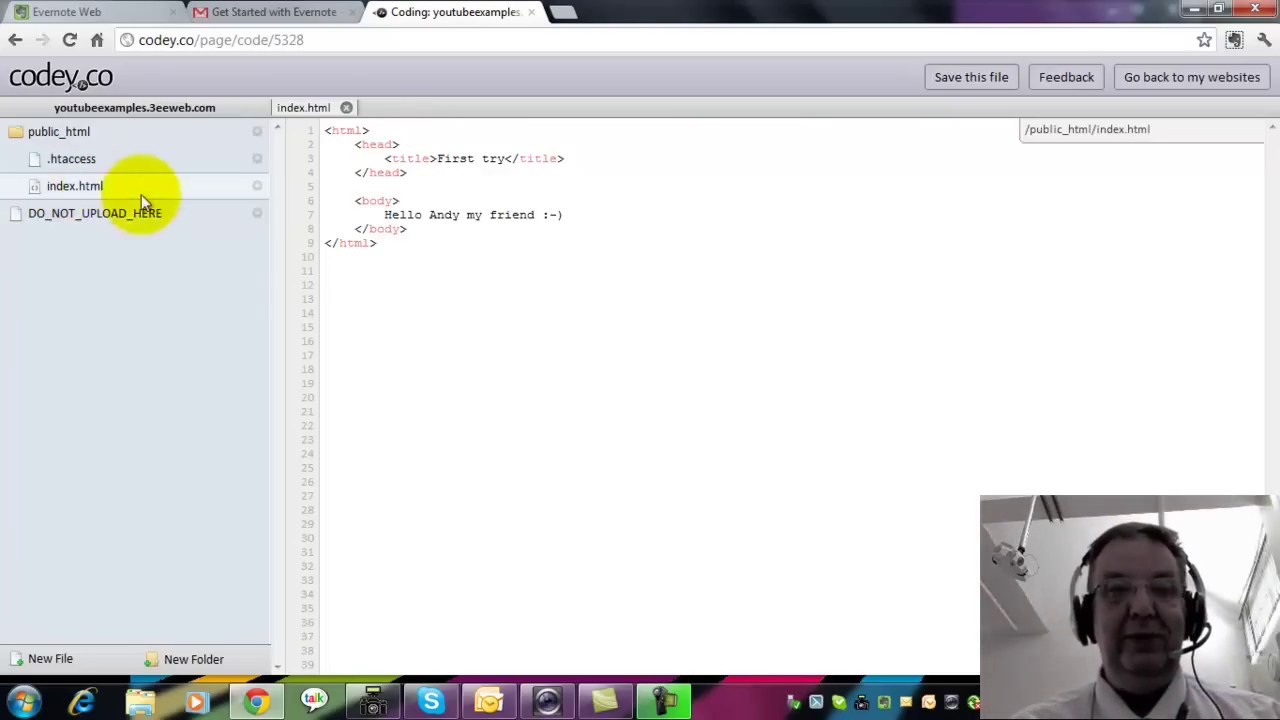
Copy all of the index.html code into a new note in Evernote's HTML notebook
drag(391, 251, 310, 137)
key(ctrl+c)
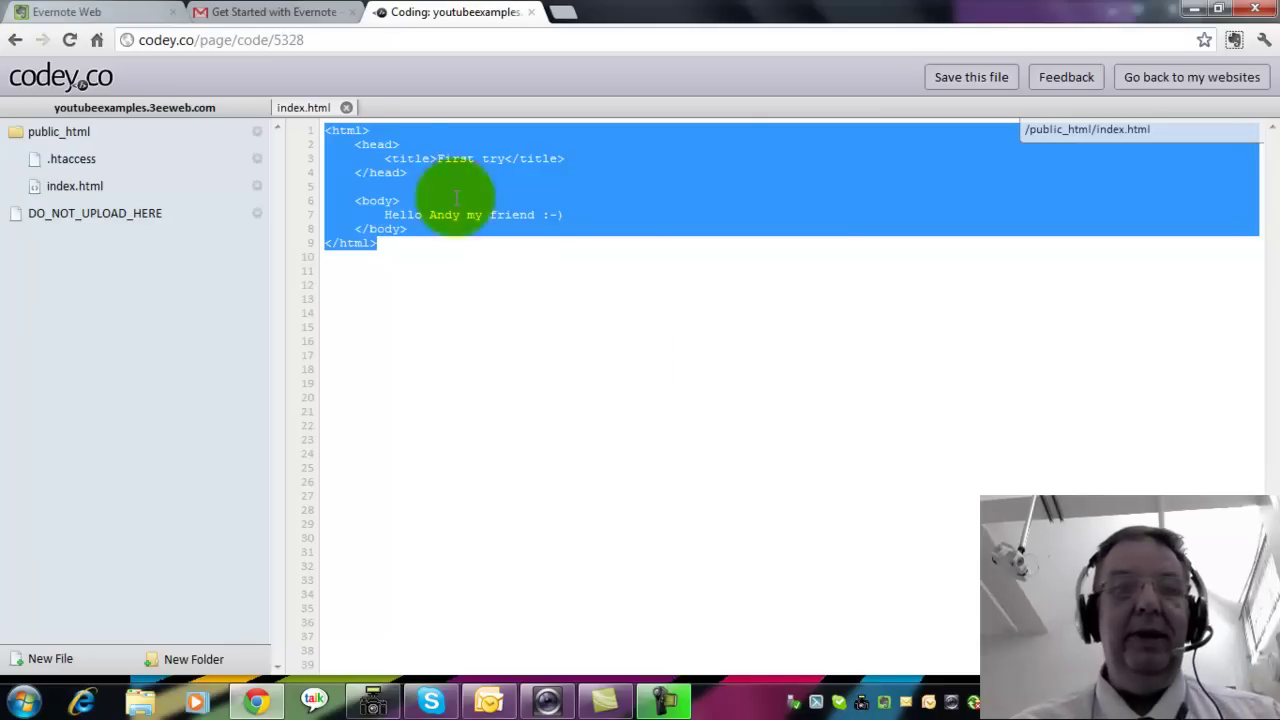
click(105, 9)
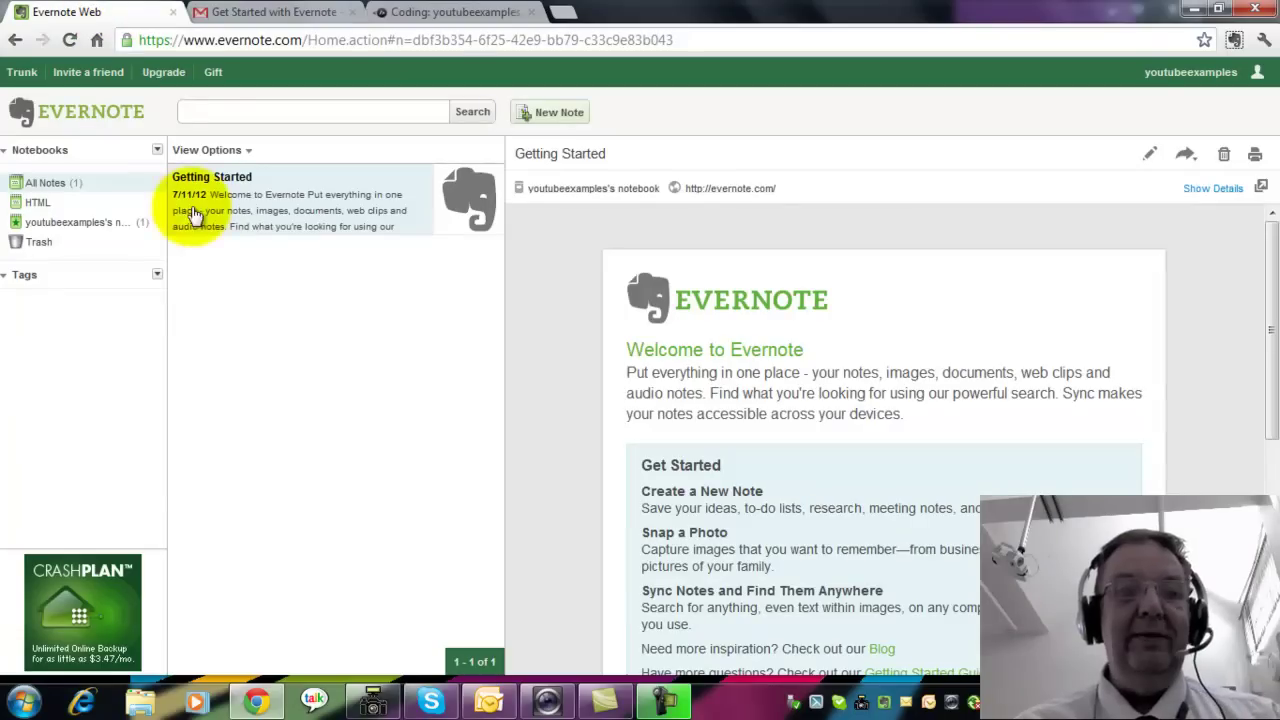
click(36, 203)
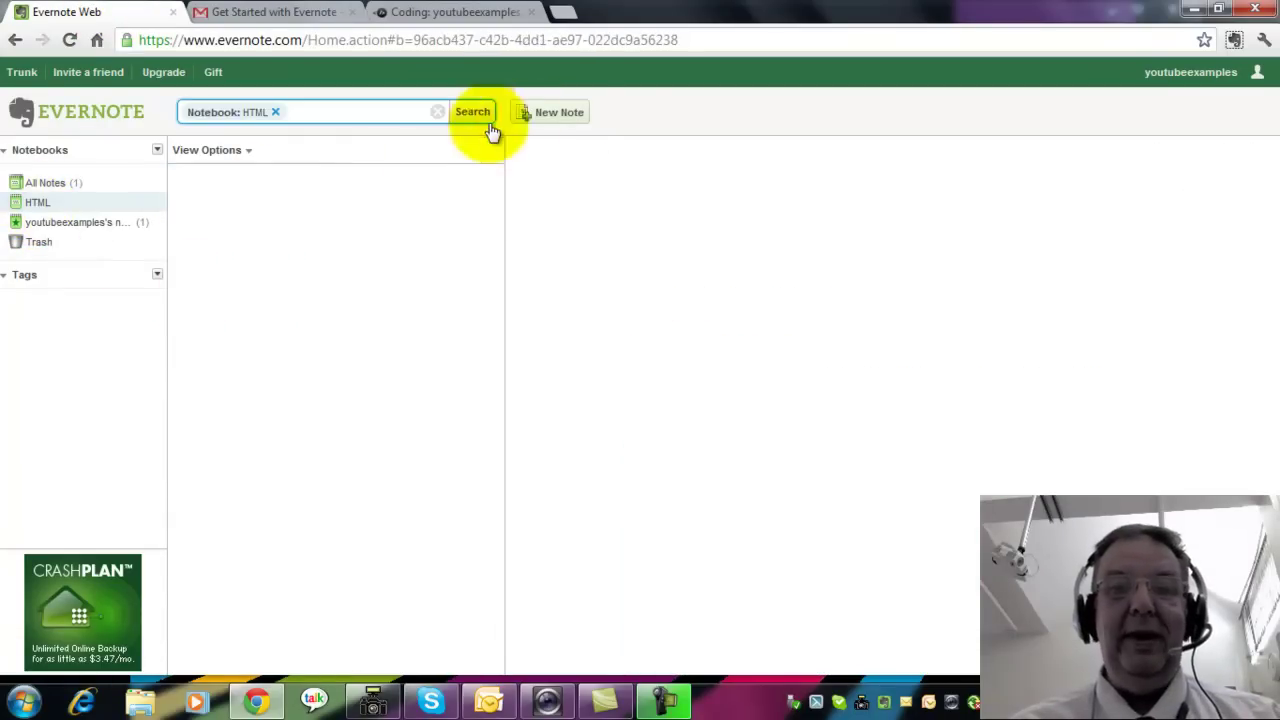
click(560, 112)
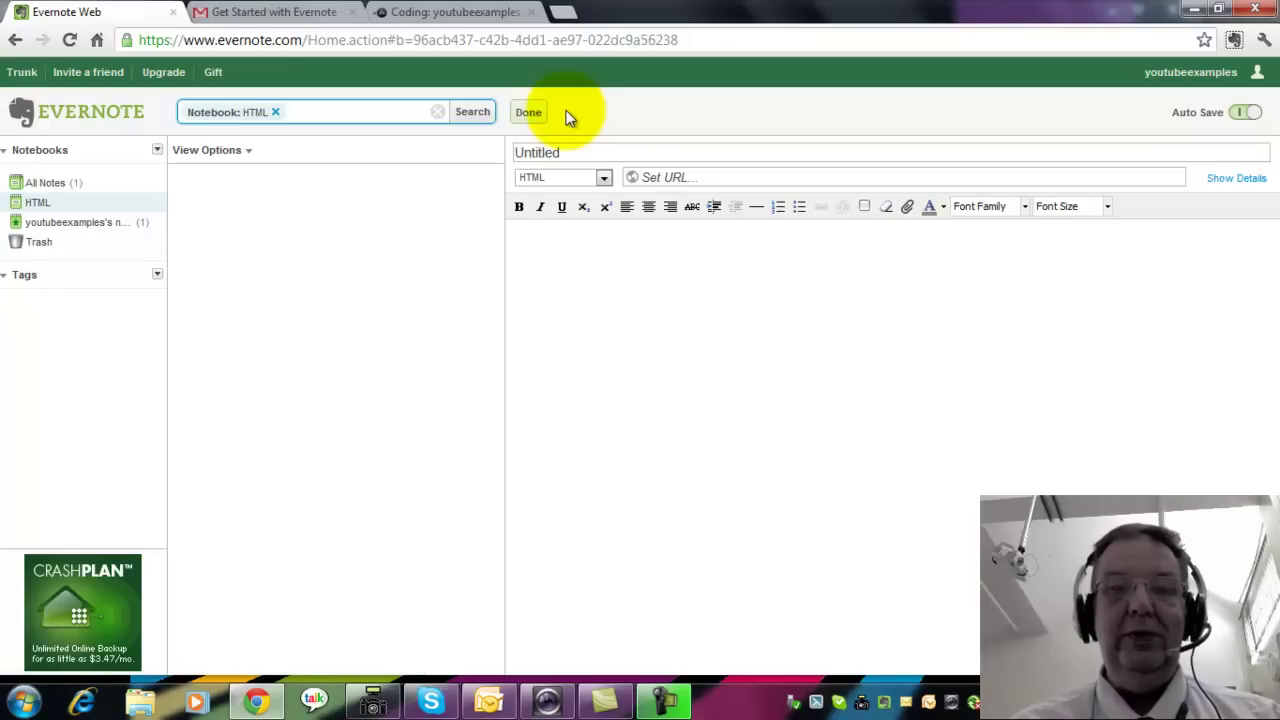
click(574, 275)
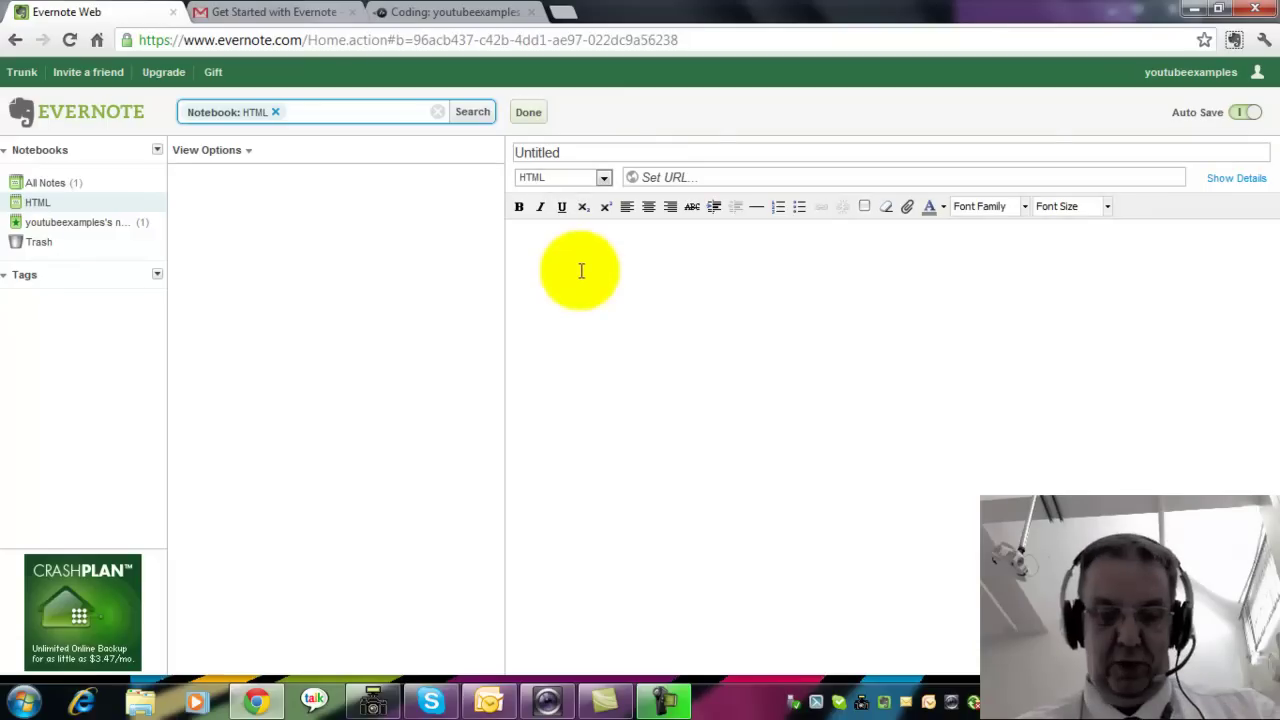
key(ctrl+v)
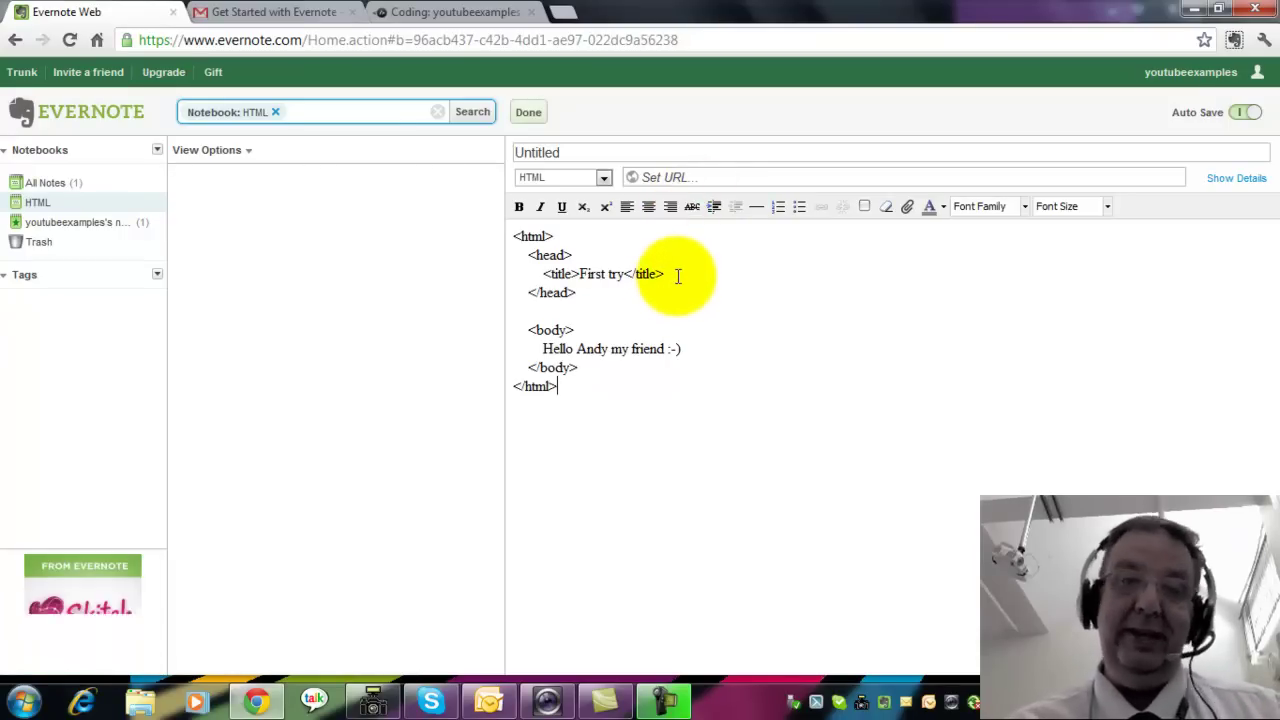
Title the note "Basic Web Page" and finish editing it
click(581, 148)
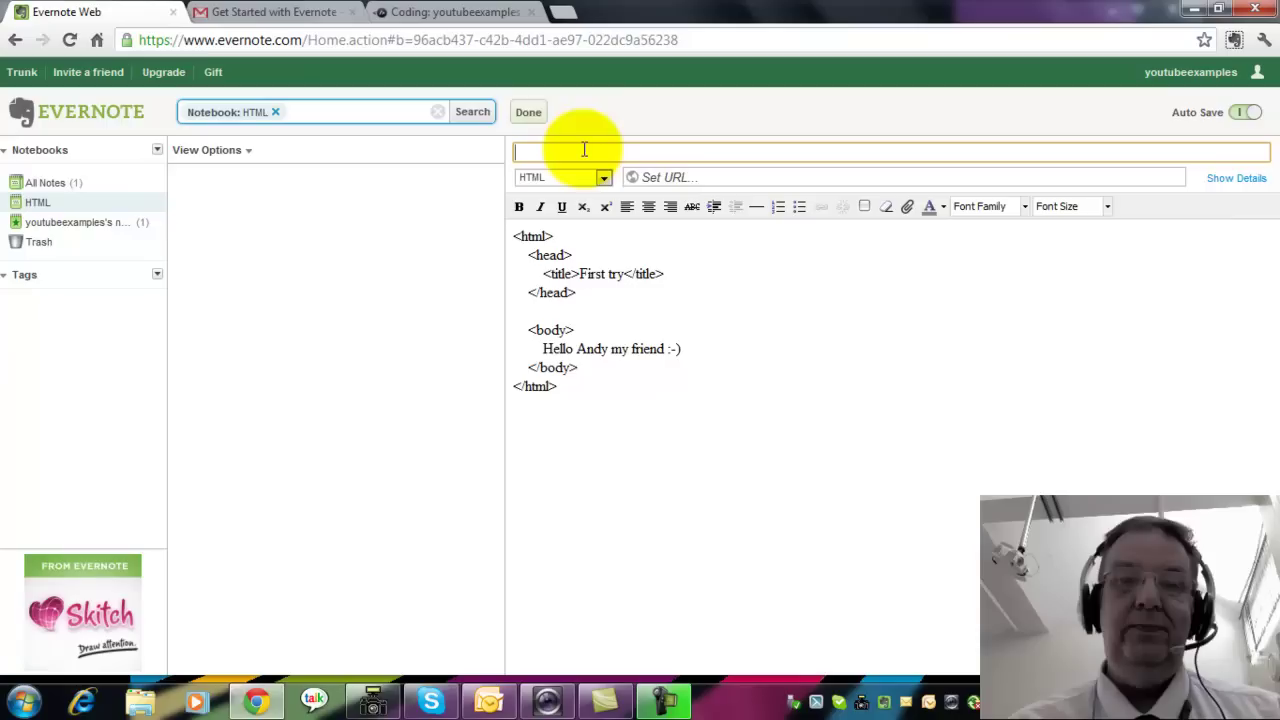
text(Bas)
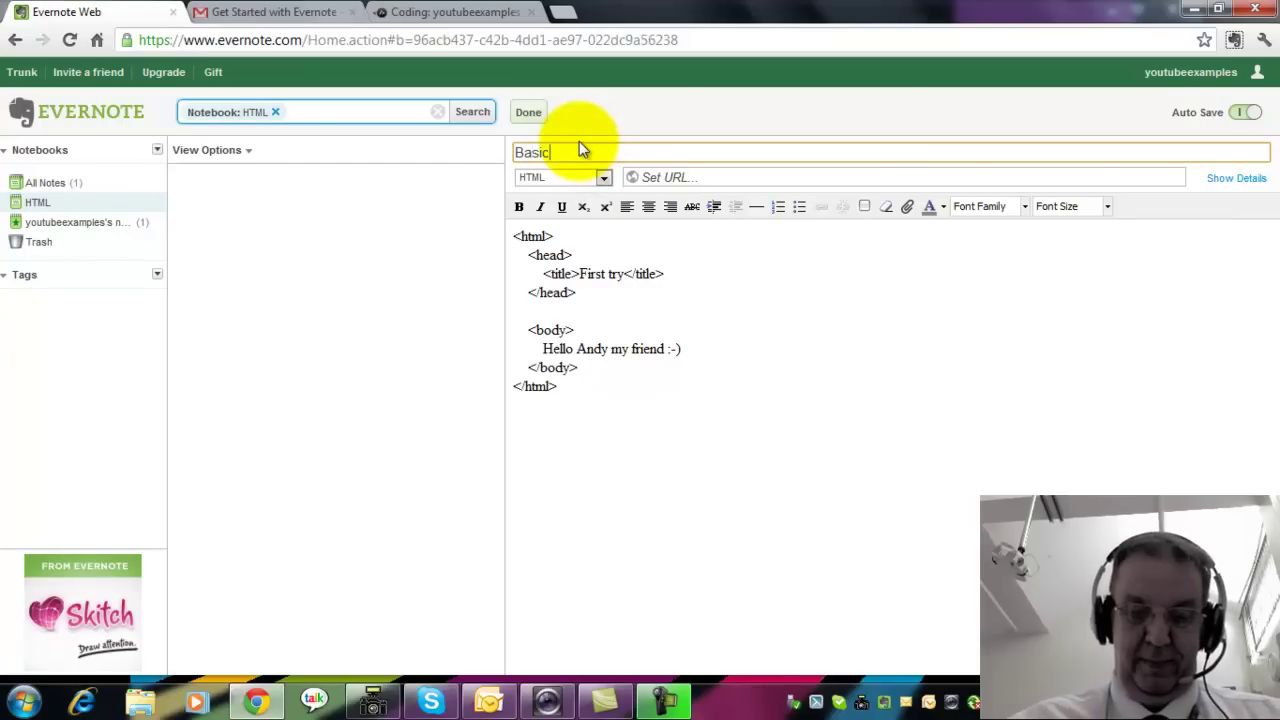
text(ic)
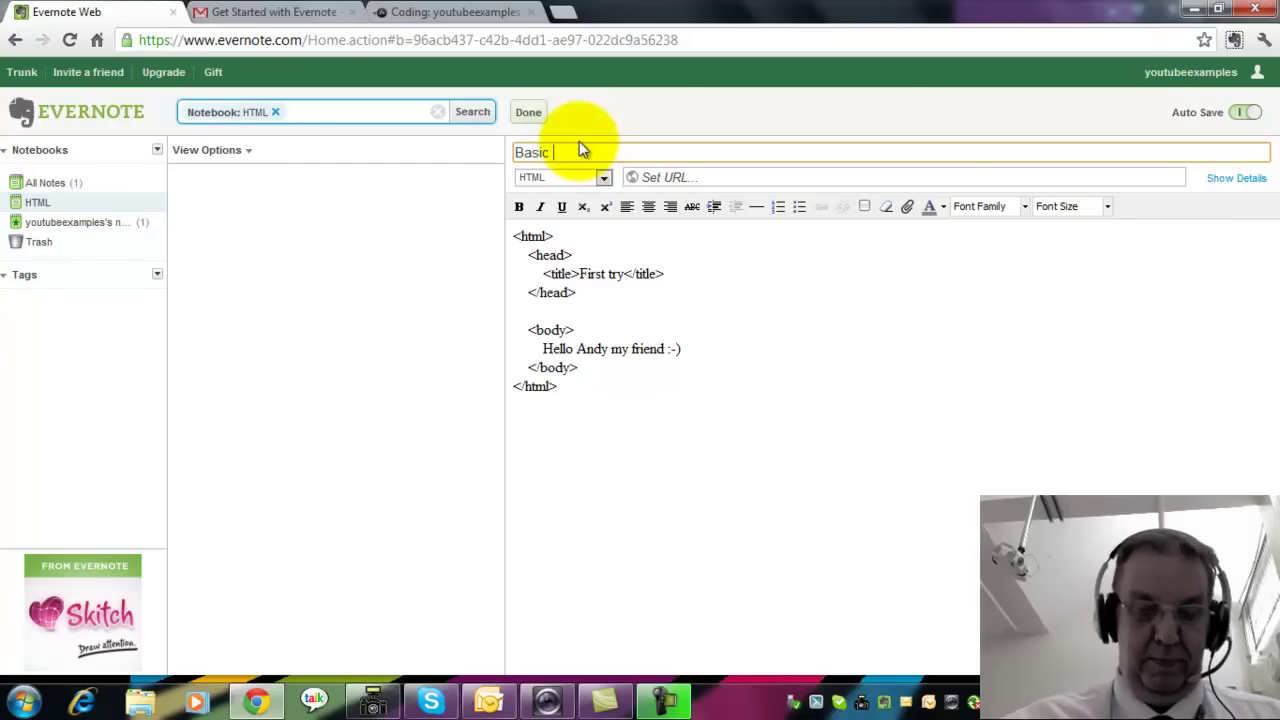
text( Web Page)
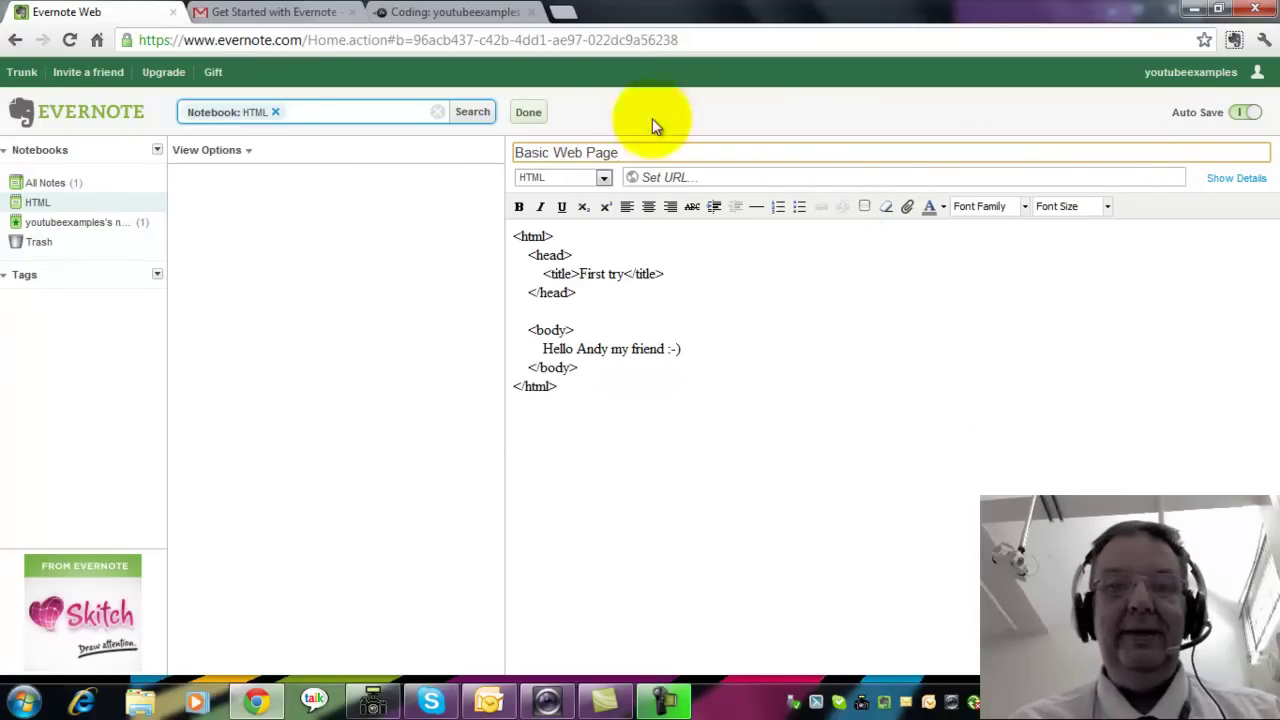
click(527, 115)
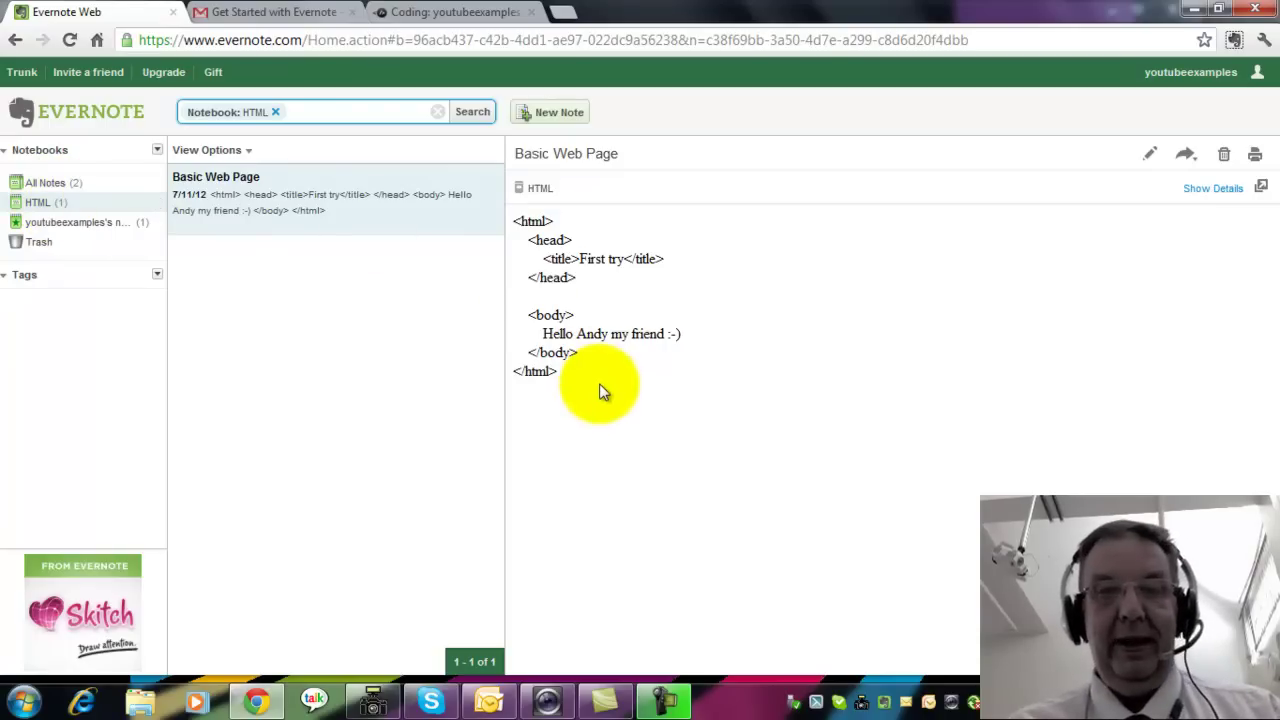
drag(586, 386, 486, 214)
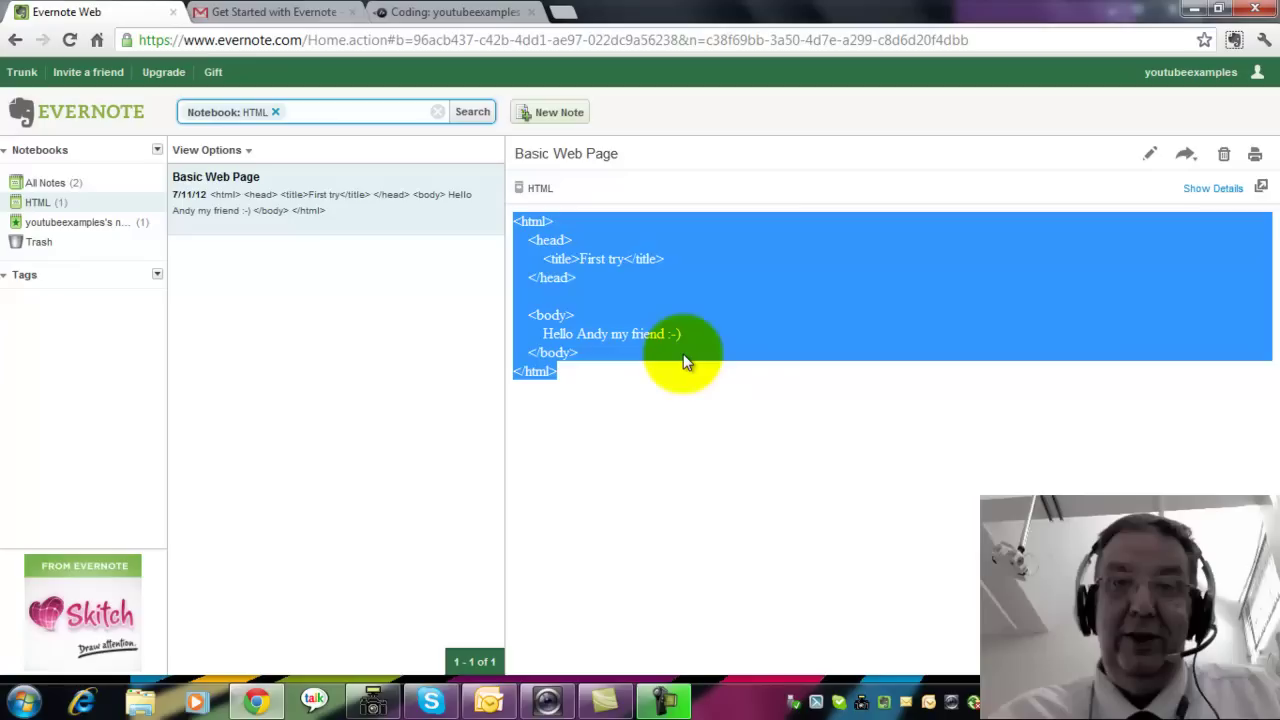
click(607, 372)
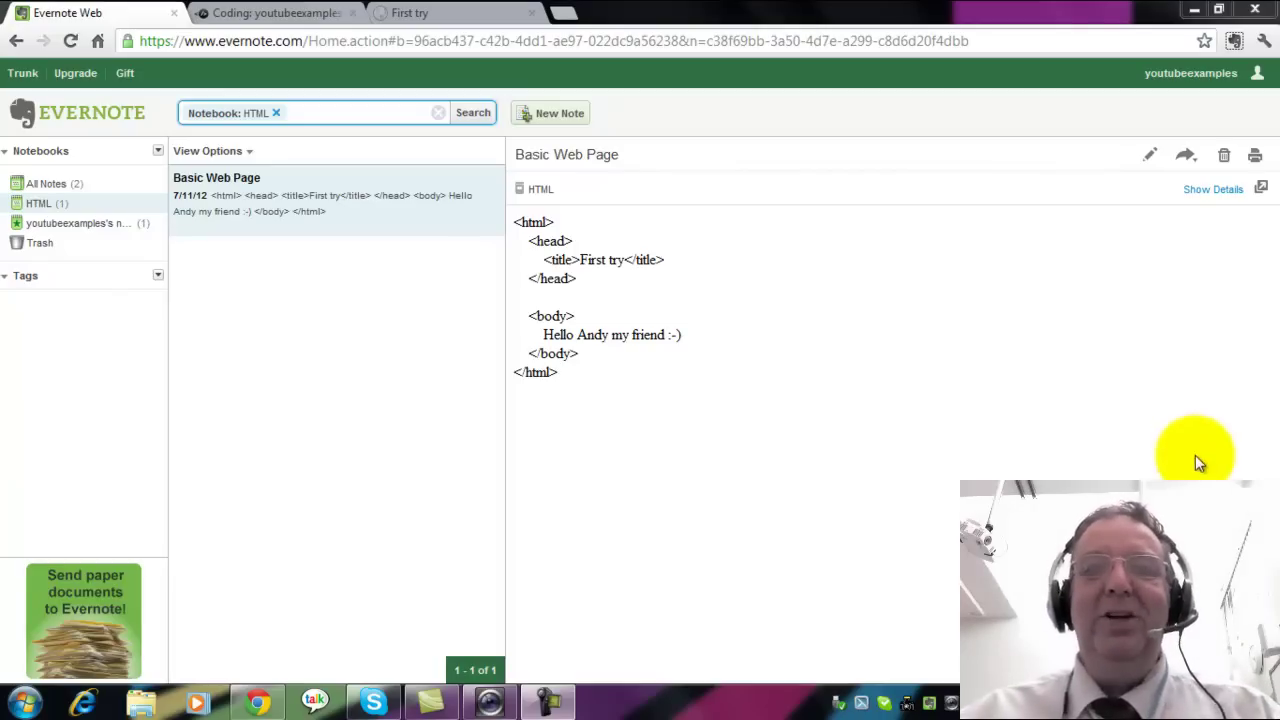
Search the web for "HTML font size" in a new browser tab and open the w3schools page on the HTML font size attribute
click(567, 20)
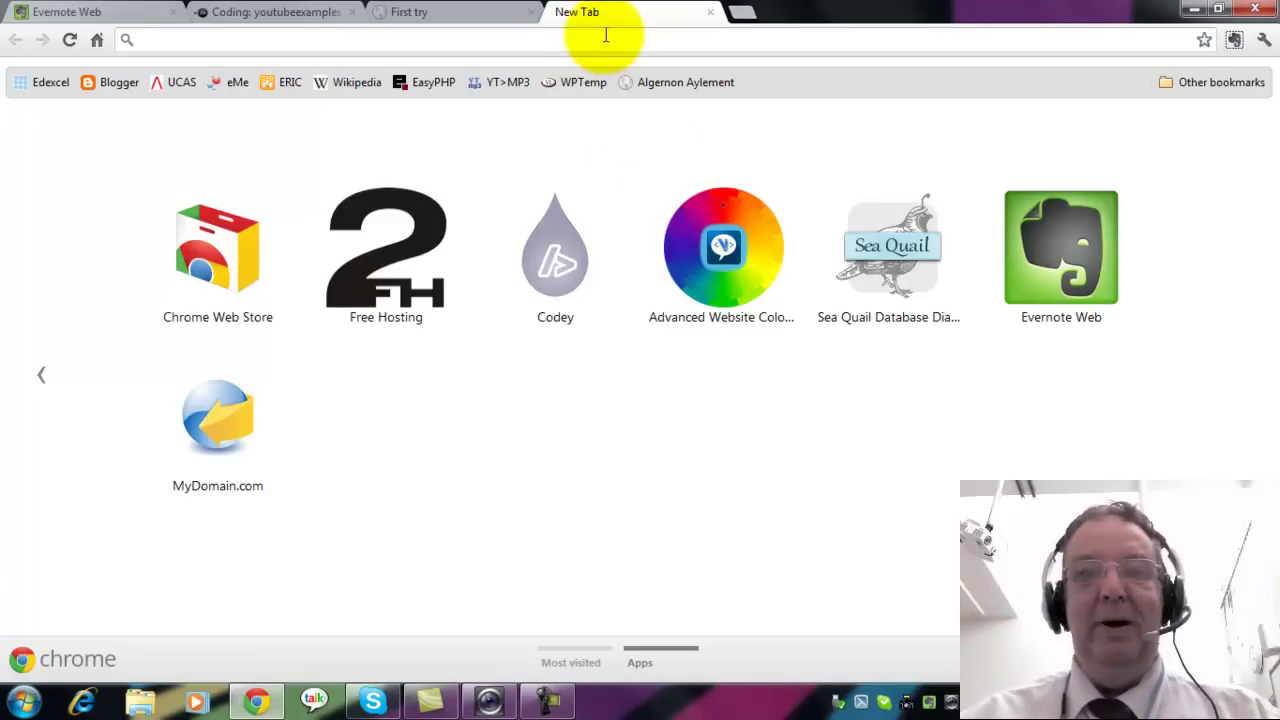
text(HT)
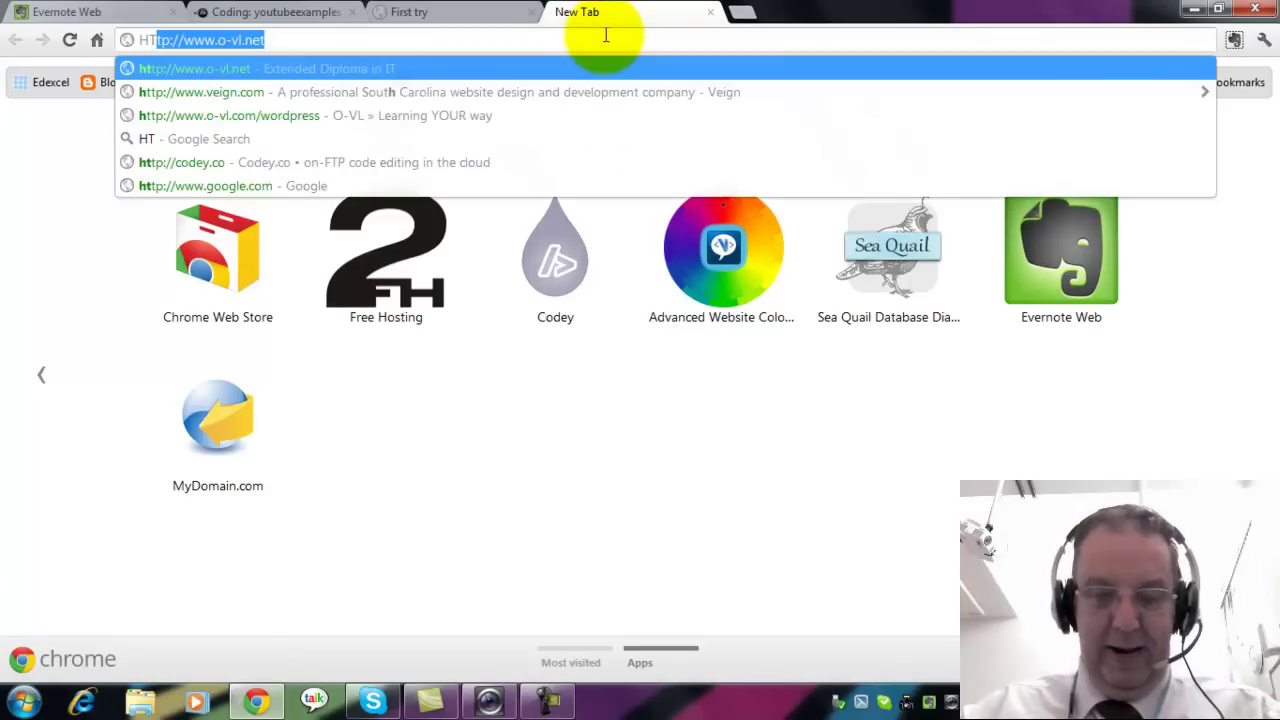
text(ML)
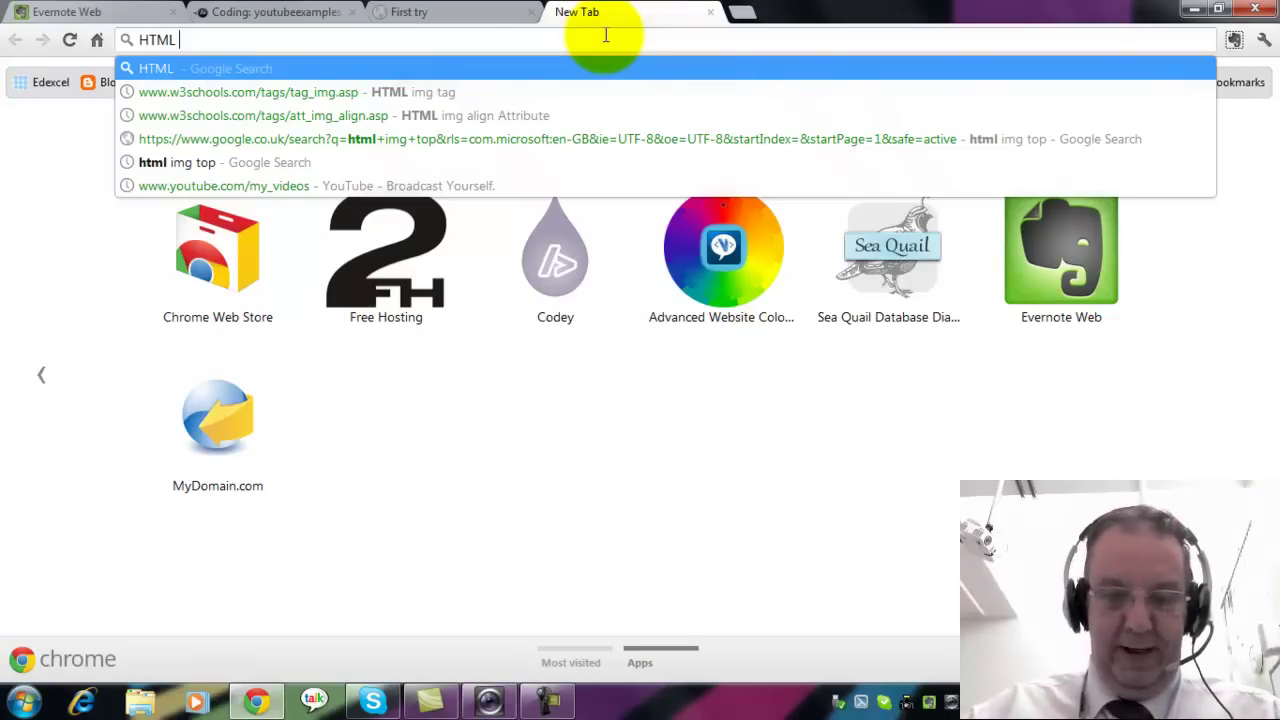
text(font size)
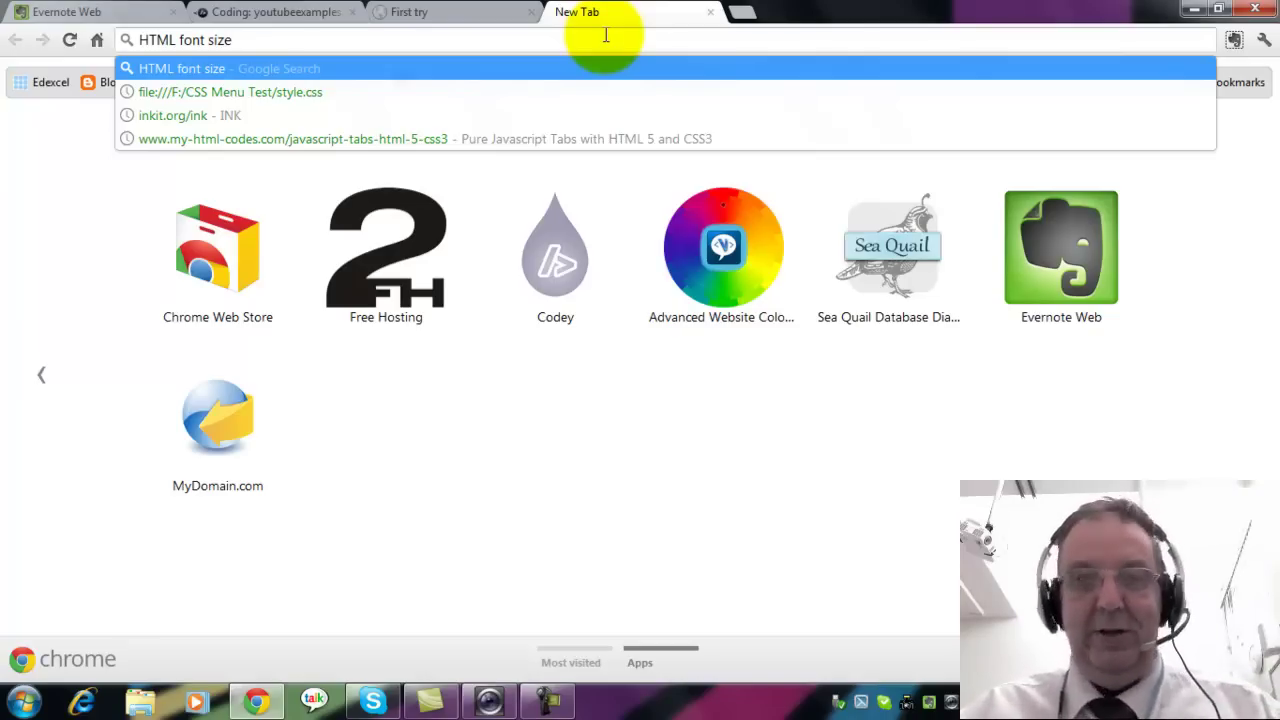
key(Return)
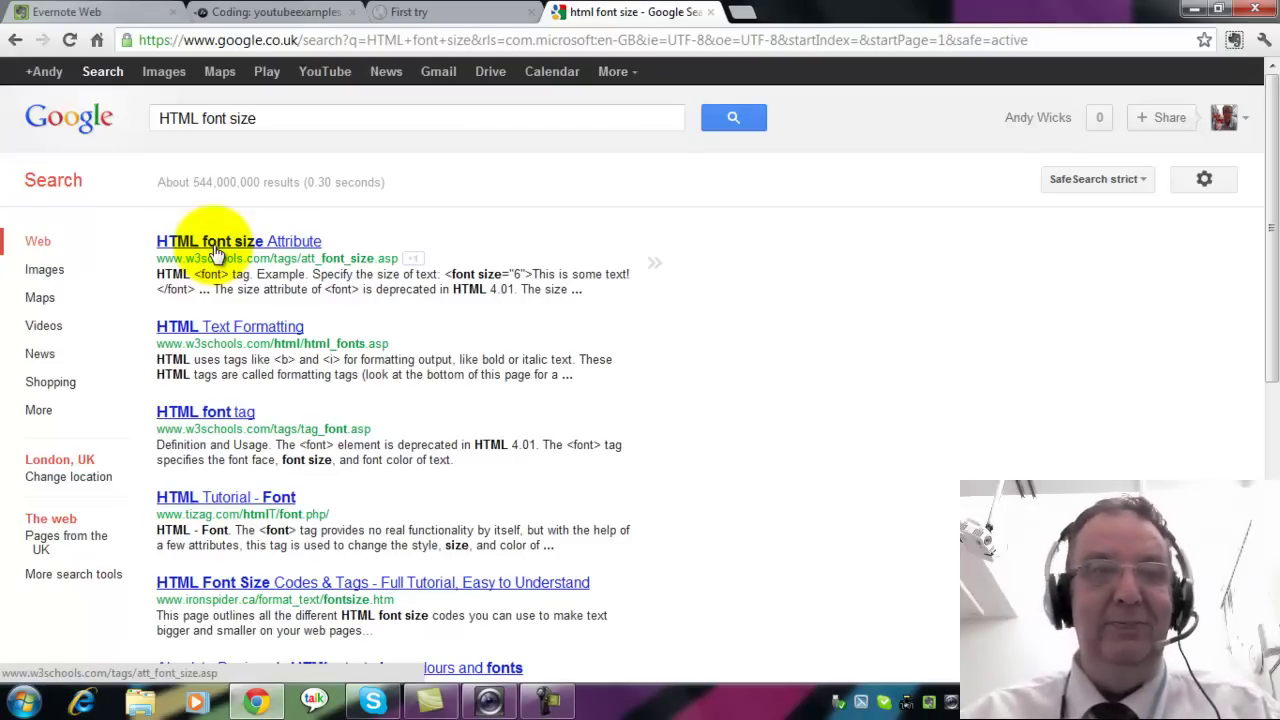
click(215, 246)
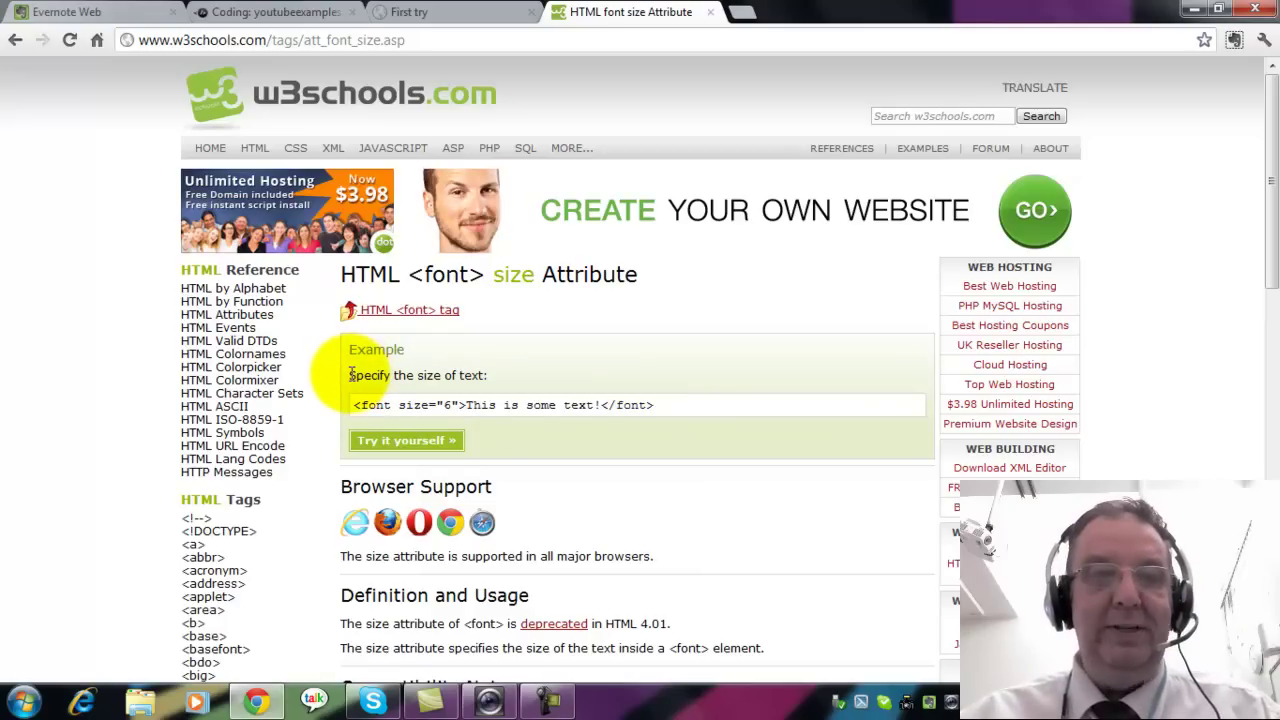
Clip the "Specify the size of text" example with its code line into Evernote's HTML notebook, tagged "Font size"
drag(350, 375, 675, 398)
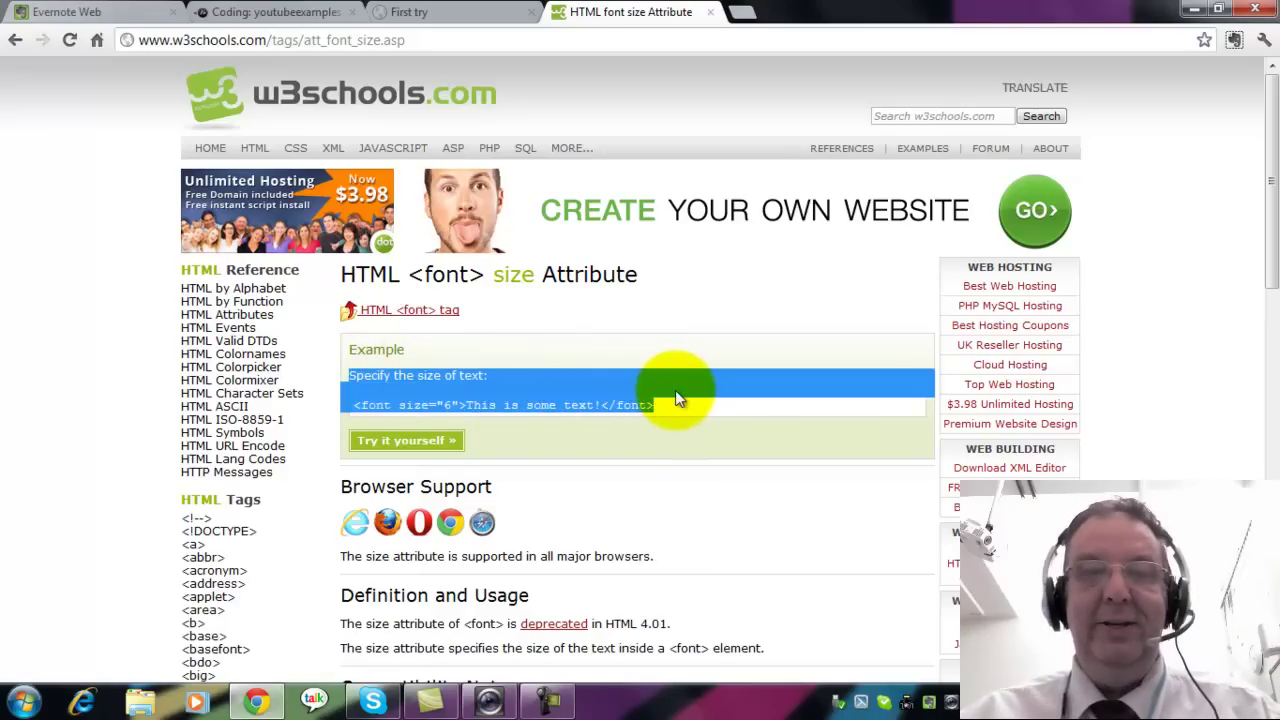
click(1236, 43)
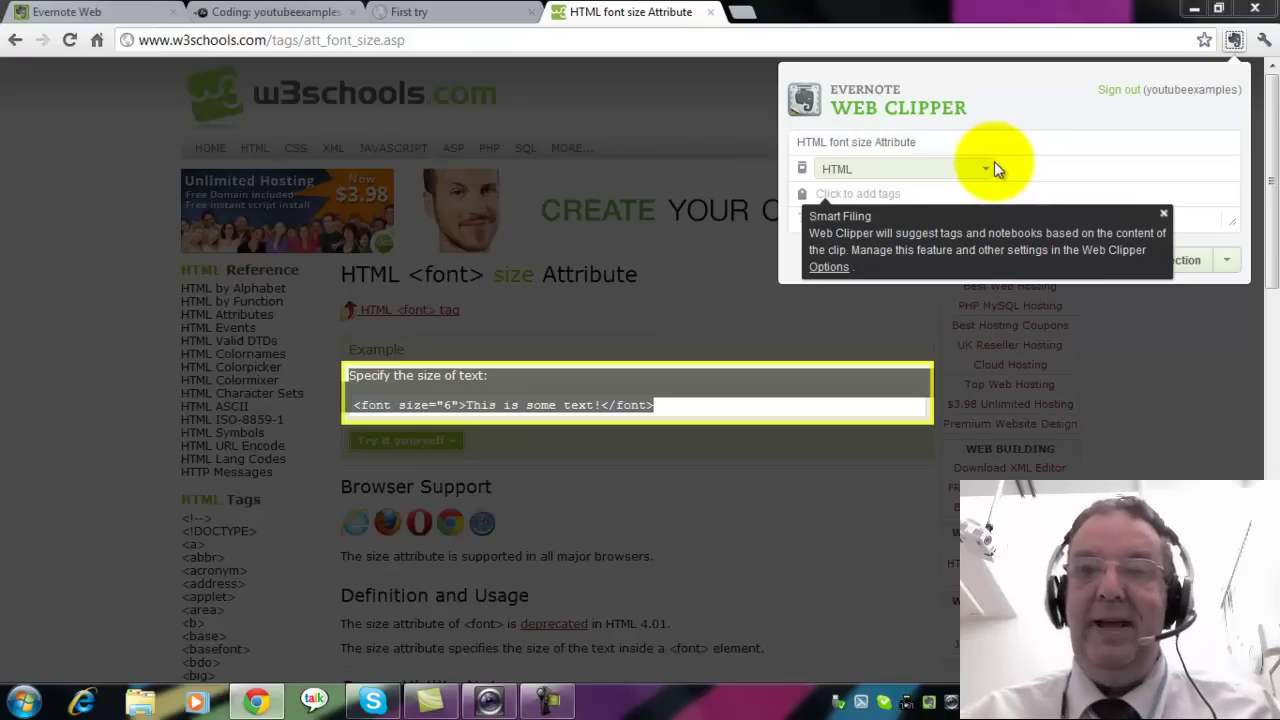
click(863, 193)
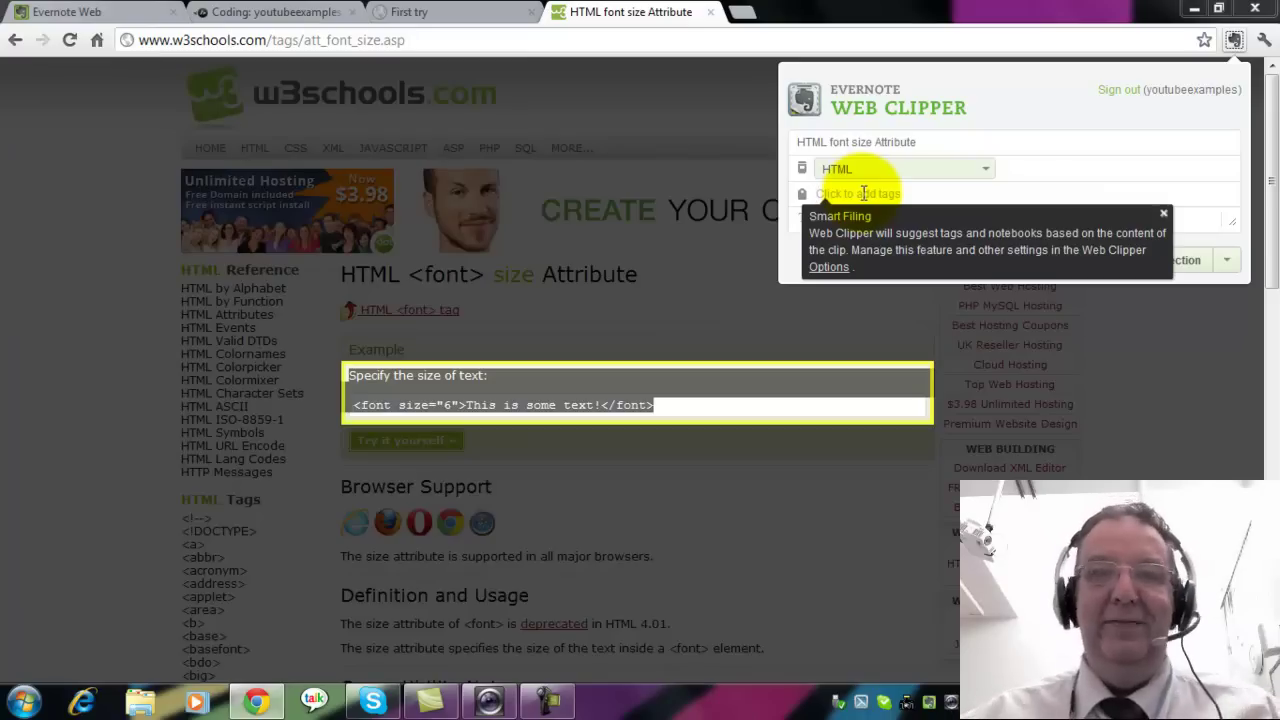
text(Fo)
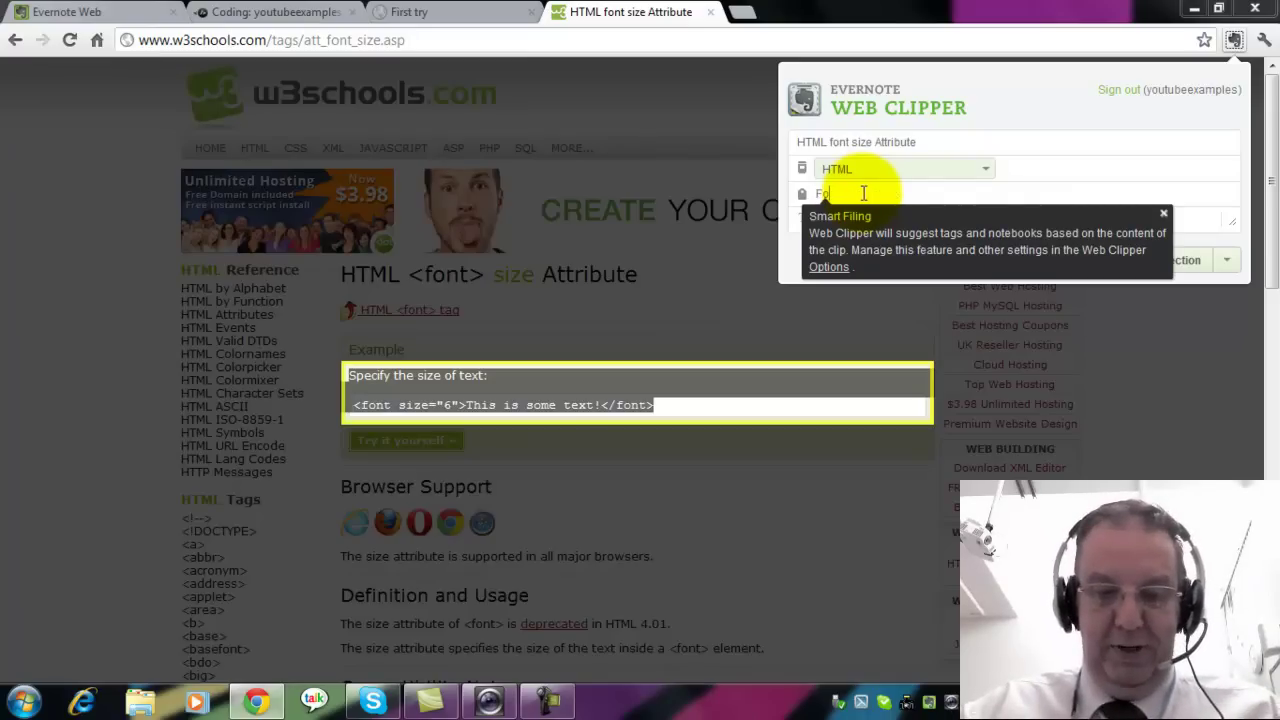
text(nt si)
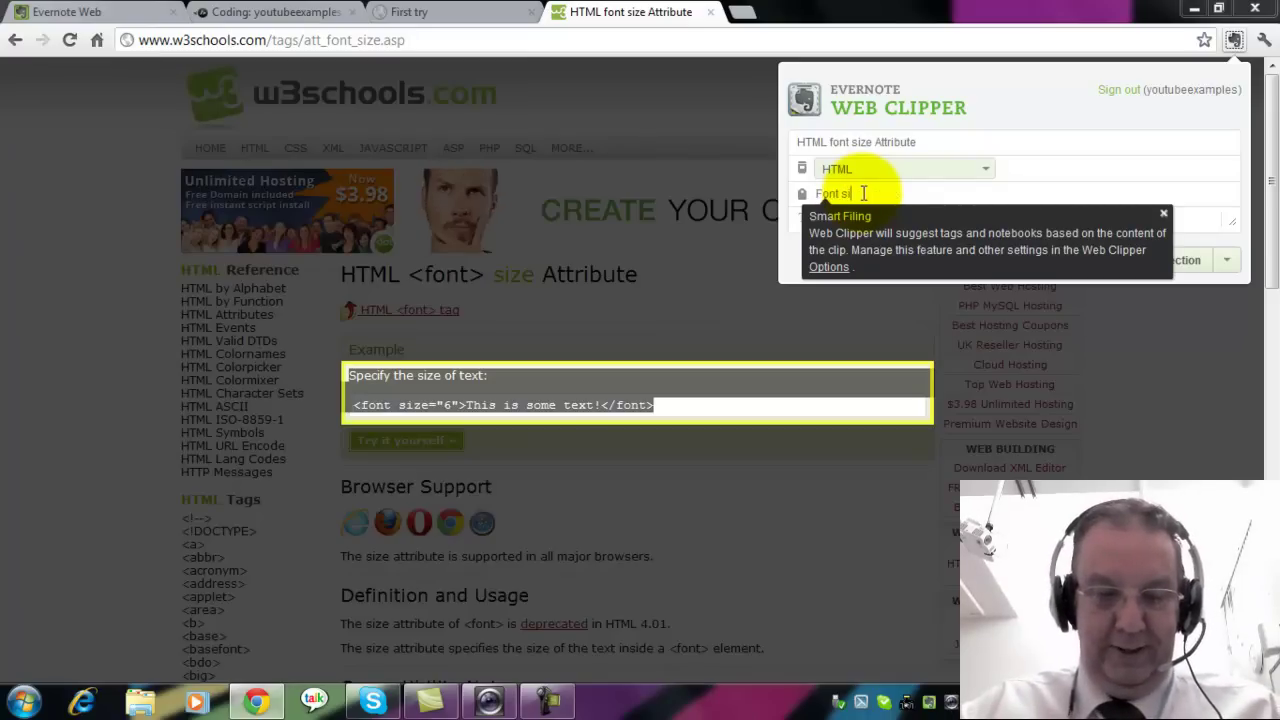
text(ze)
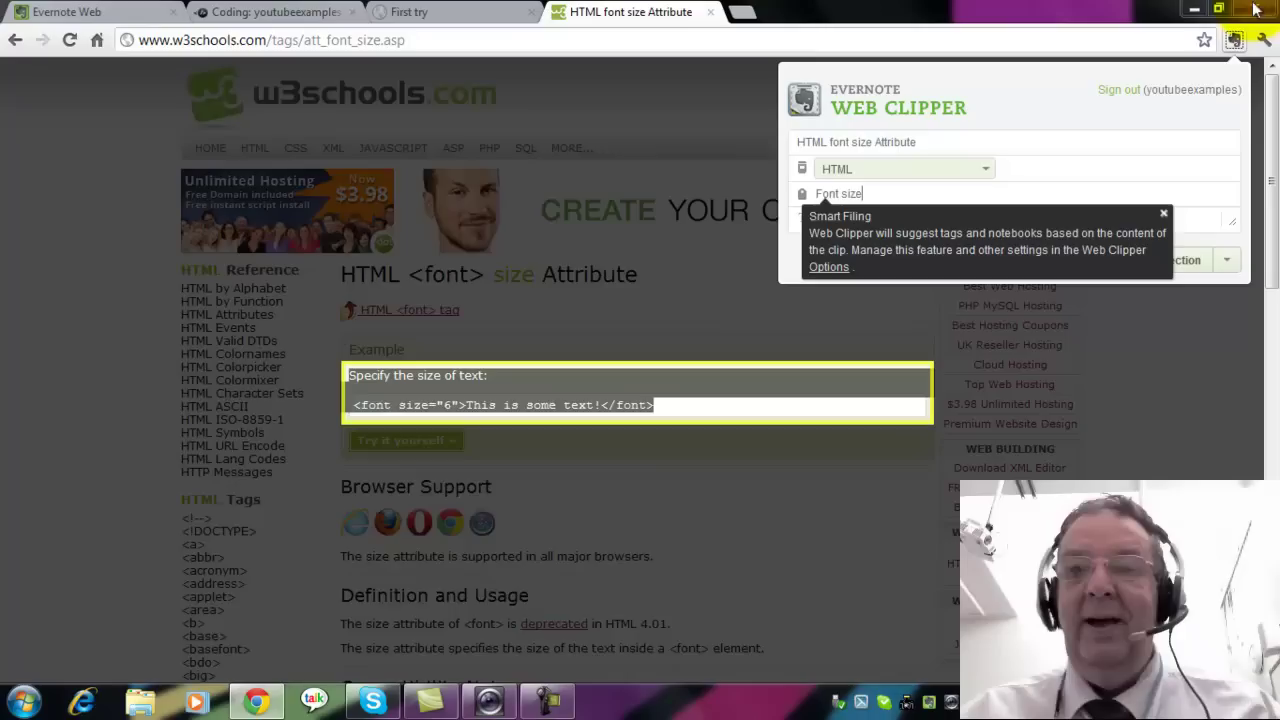
key(Return)
click(1163, 213)
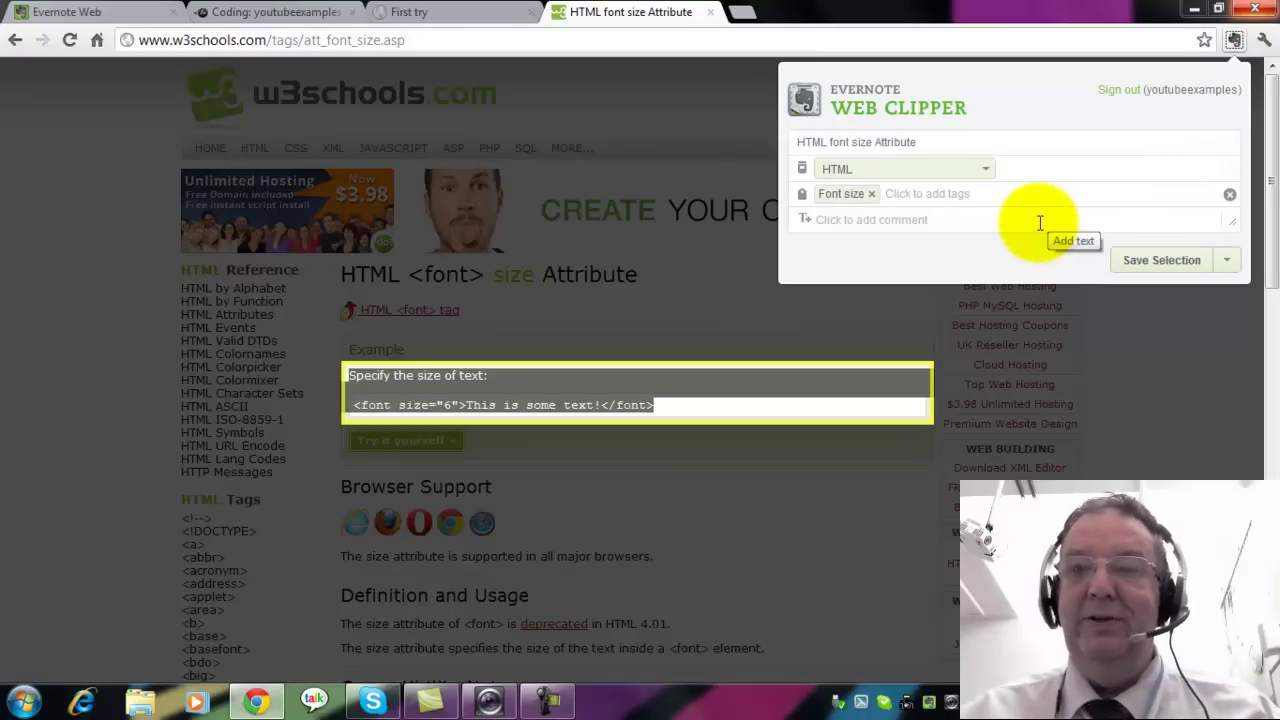
click(1159, 259)
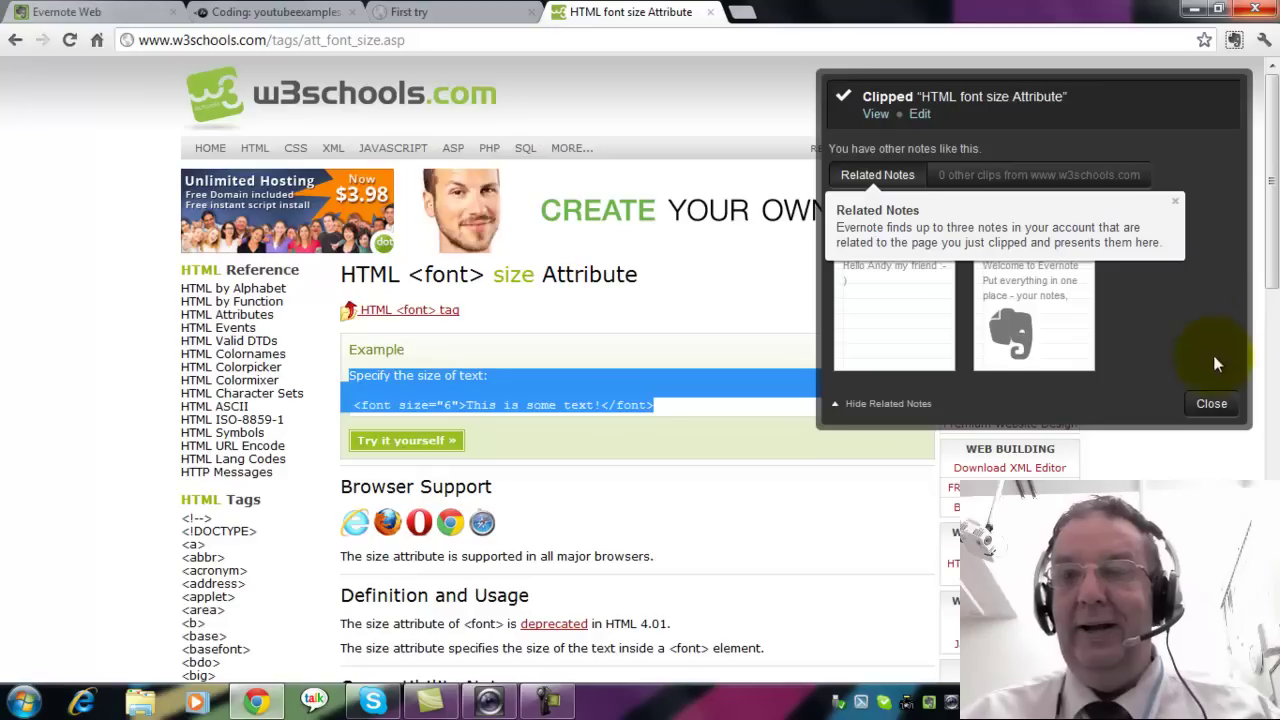
click(1212, 404)
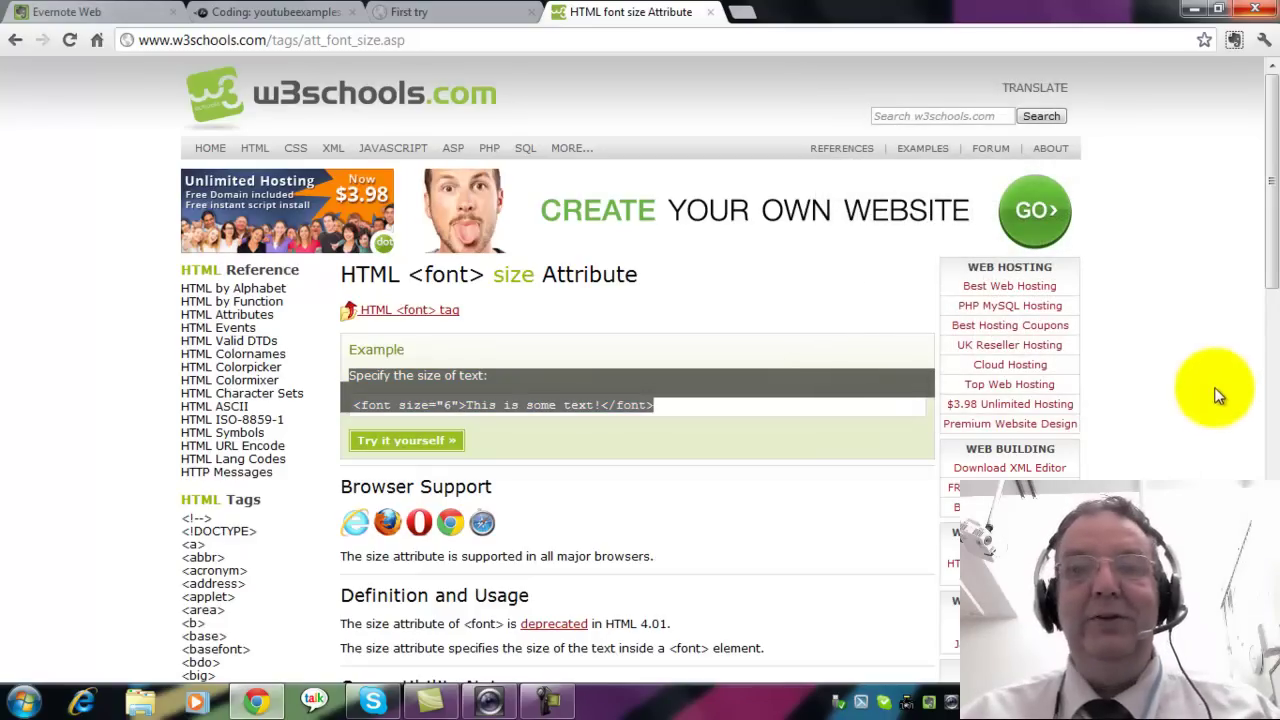
Reload the Evernote page and open the clipped "HTML font size Attribute" note in the HTML notebook
click(106, 12)
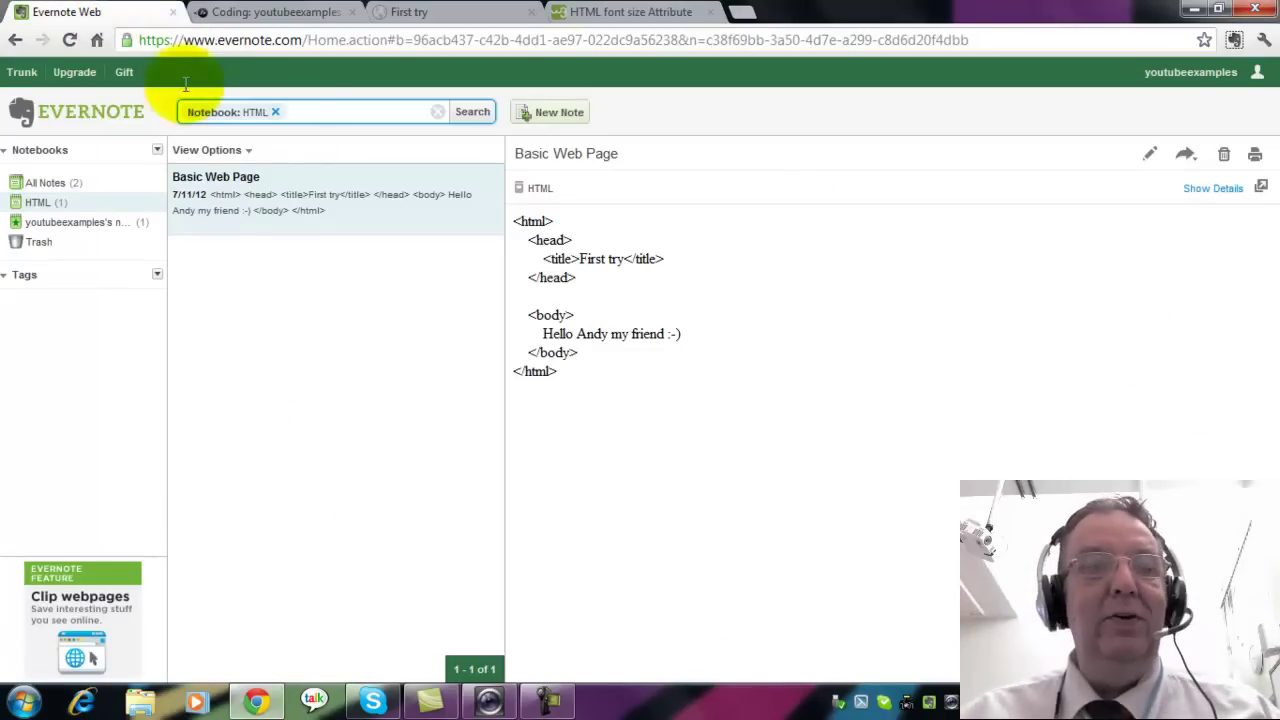
right_click(117, 19)
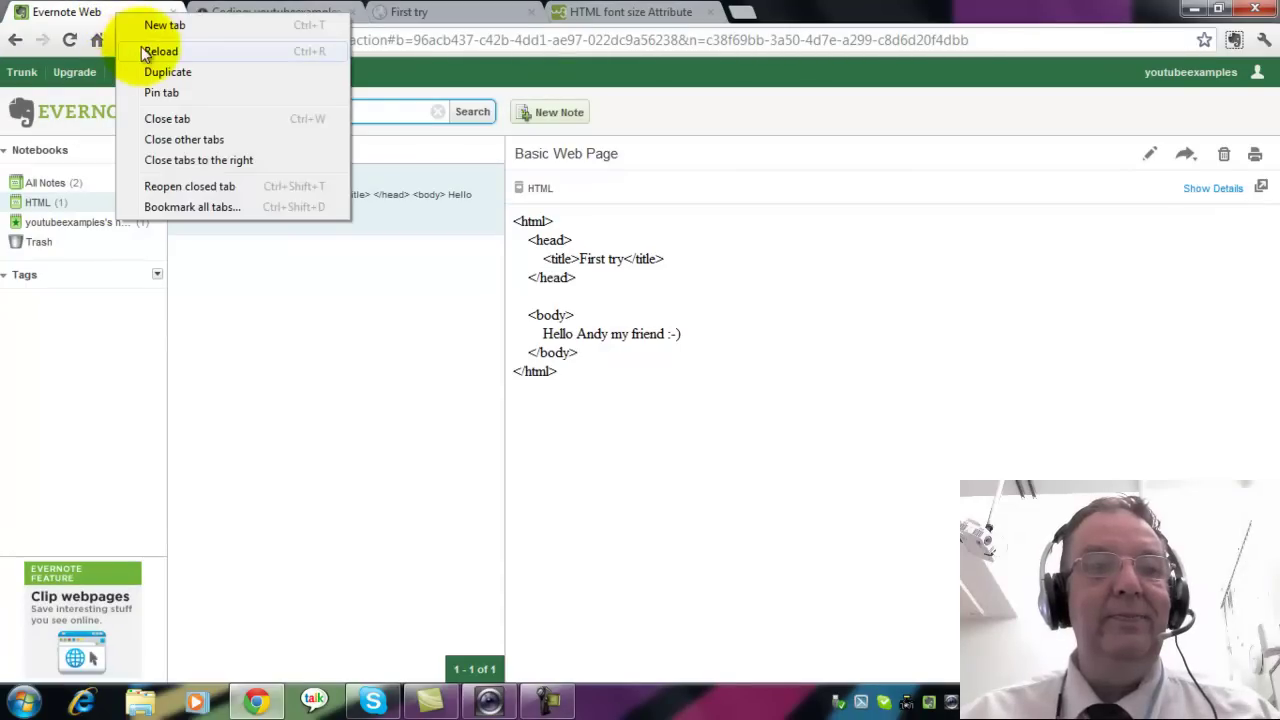
click(145, 50)
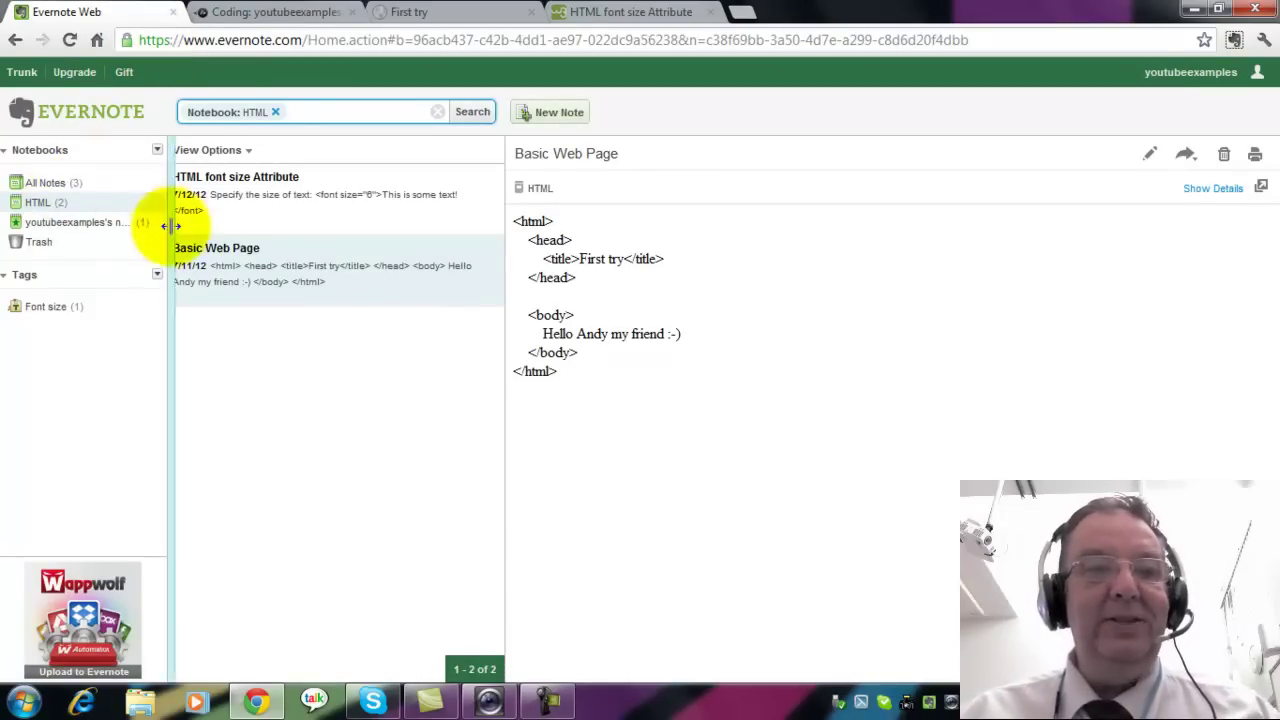
click(265, 203)
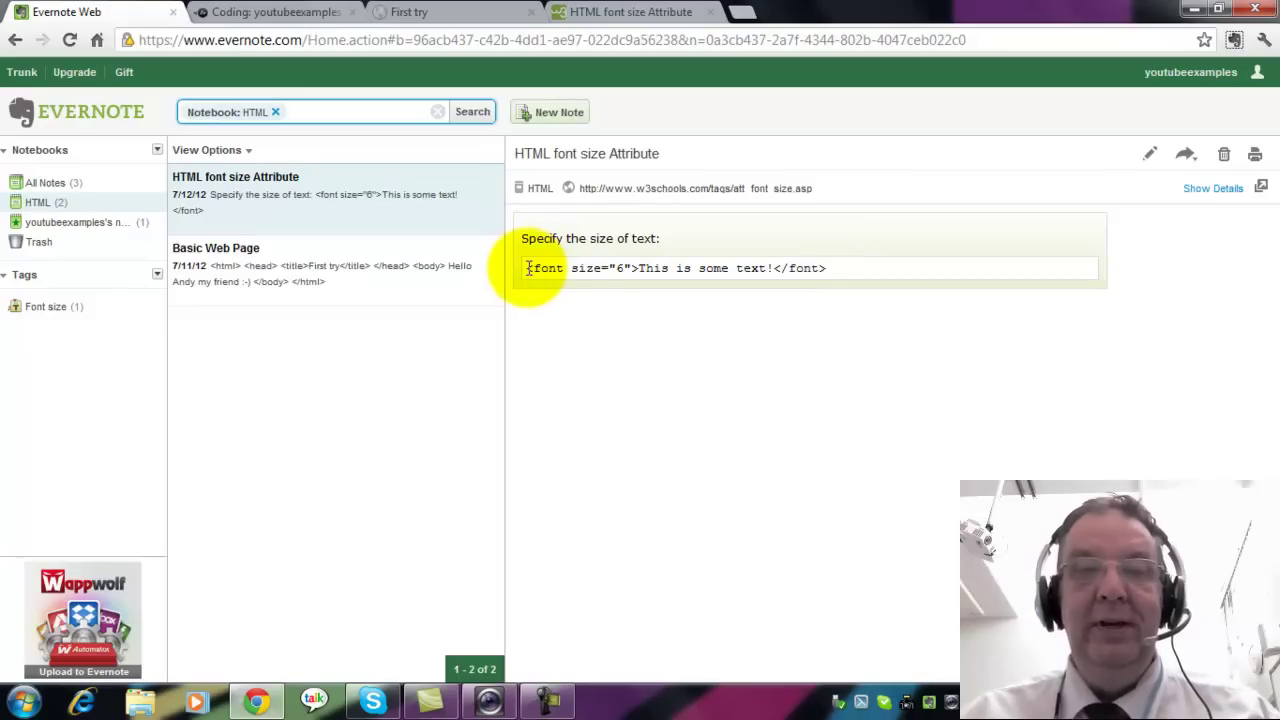
Copy the opening <font size="6"> tag from the note and paste it before the greeting text in index.html on codey.co
drag(528, 268, 640, 268)
key(ctrl+c)
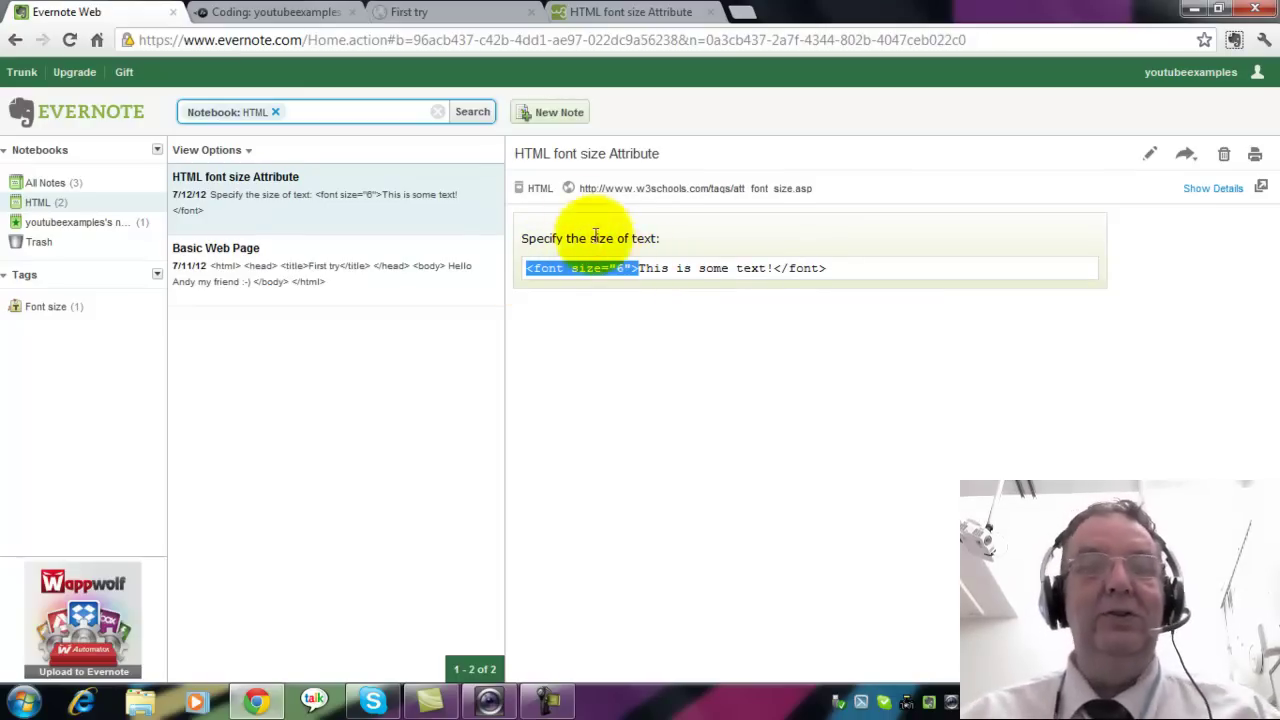
click(292, 16)
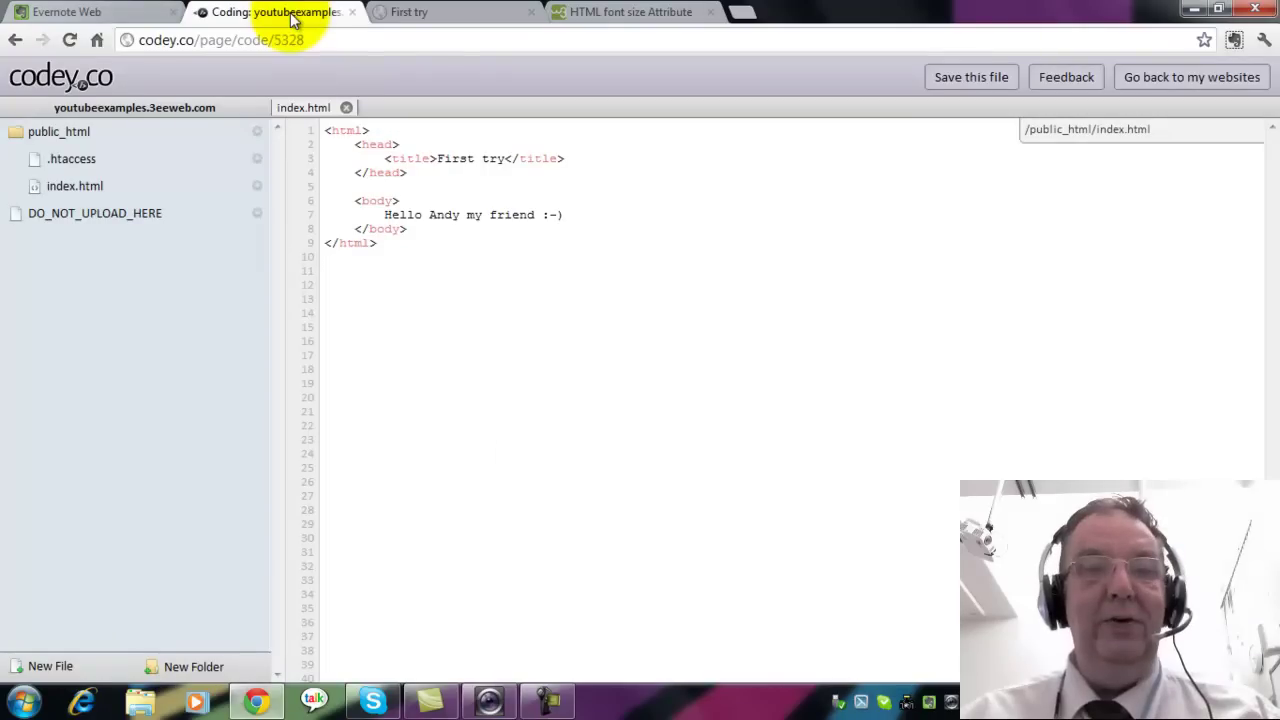
click(386, 215)
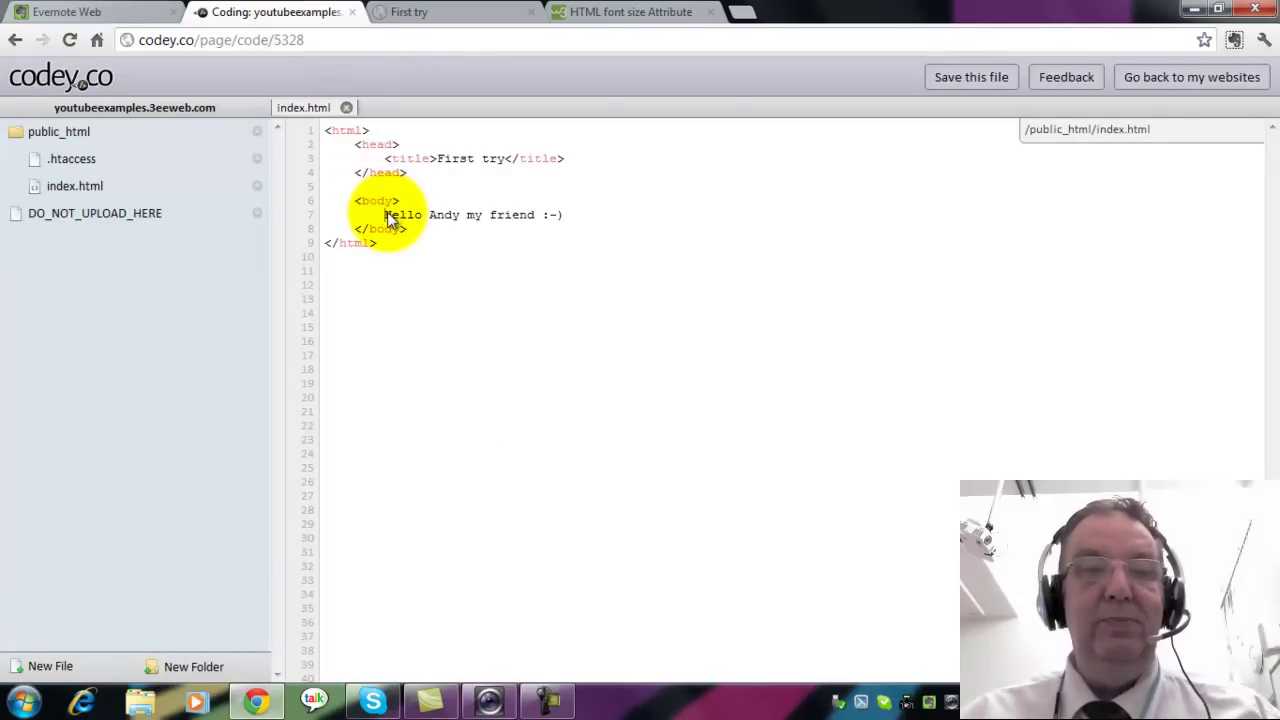
key(ctrl+v)
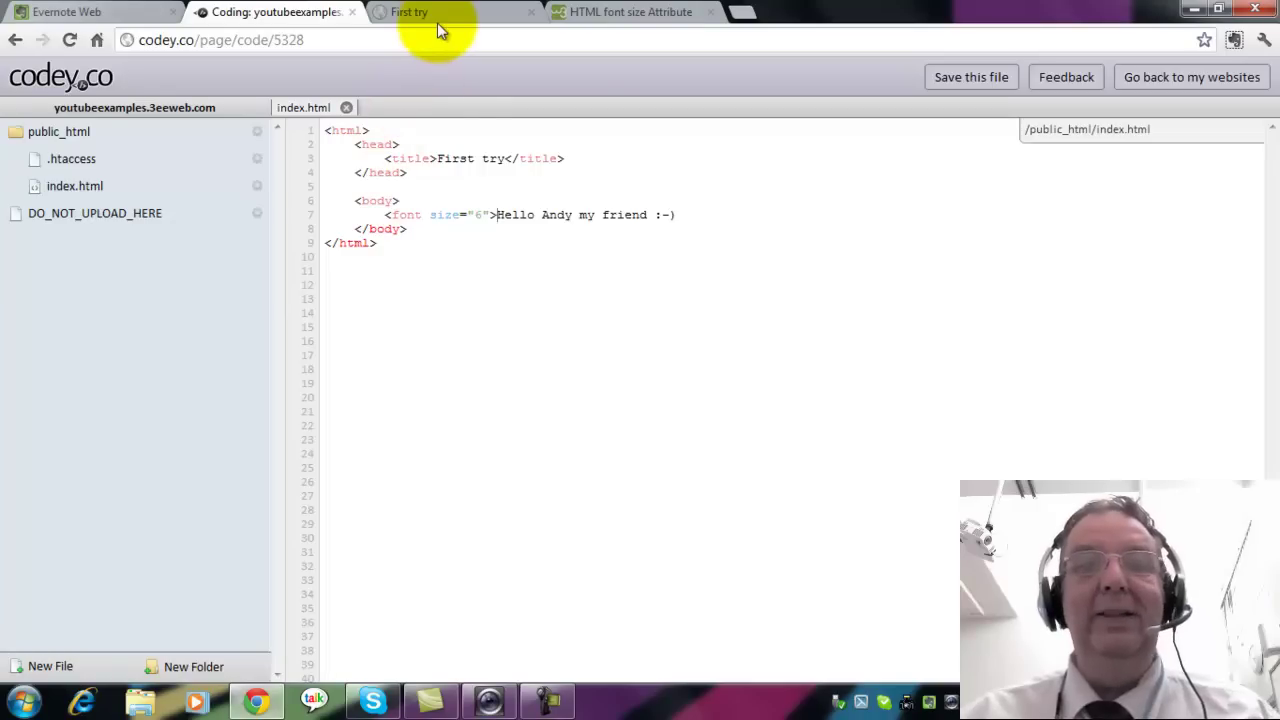
Copy the closing </font> tag from the Evernote note and paste it after the greeting text in index.html
click(135, 12)
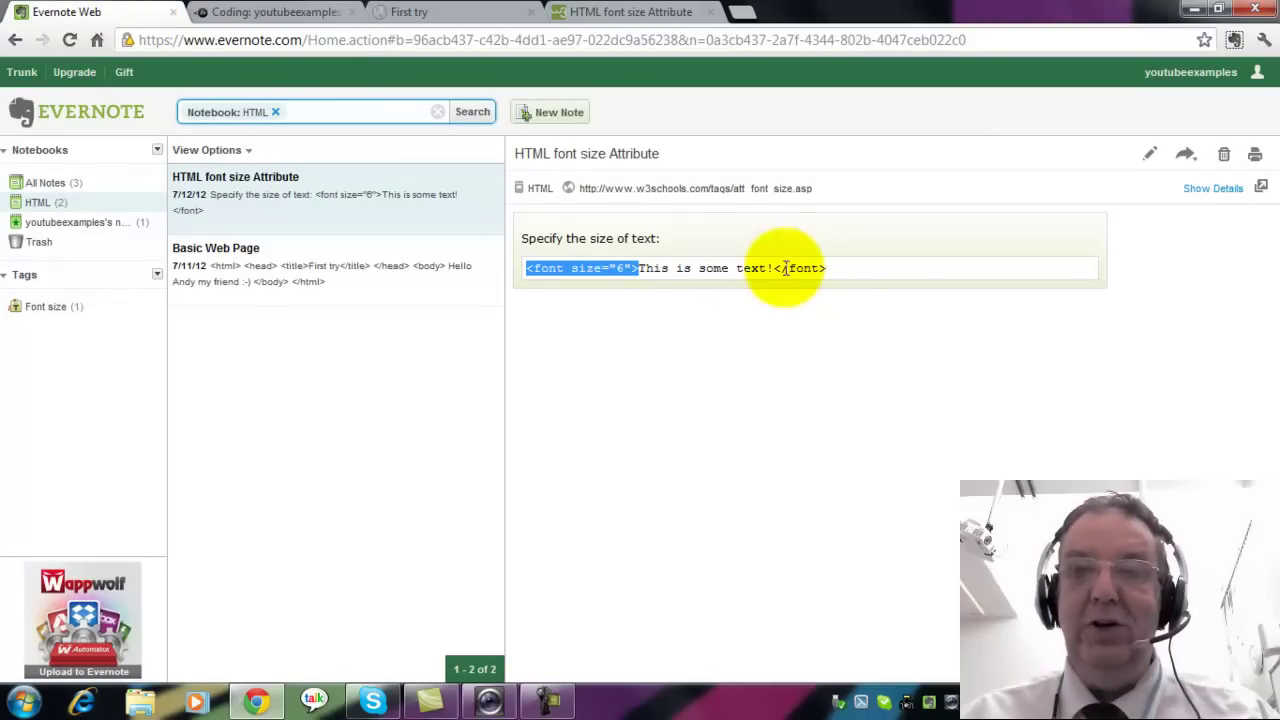
drag(767, 268, 784, 268)
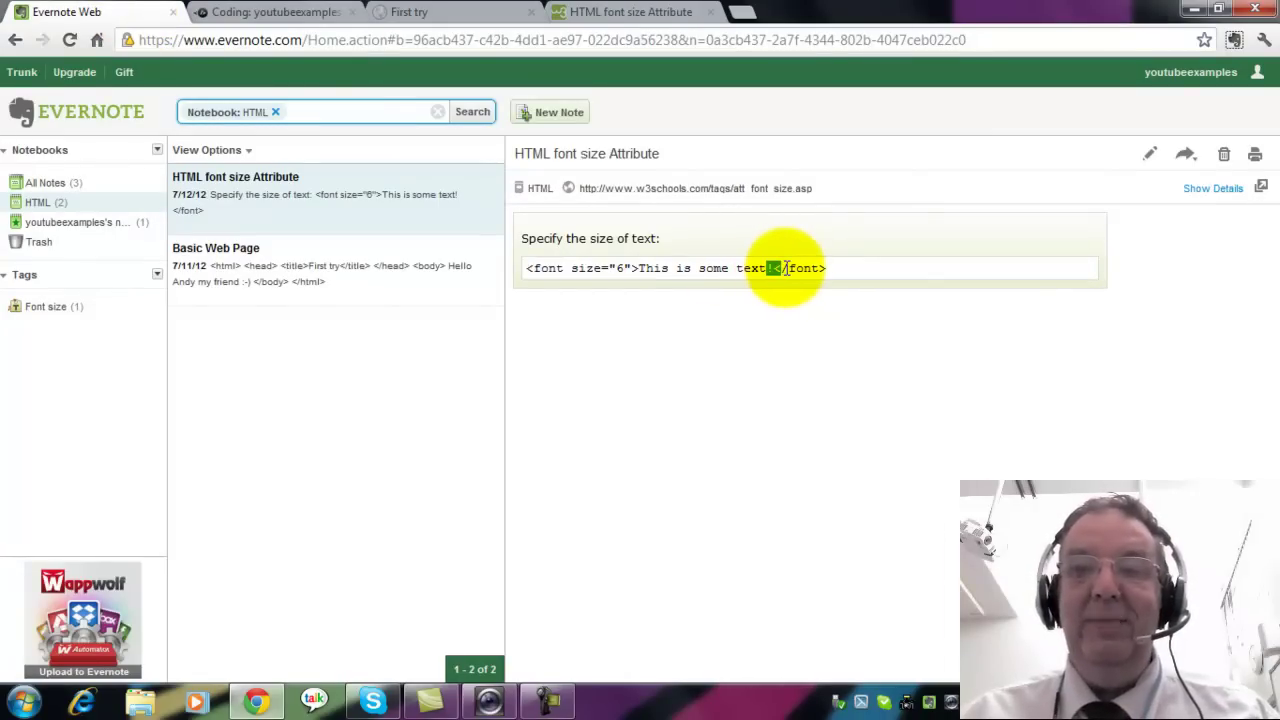
click(786, 268)
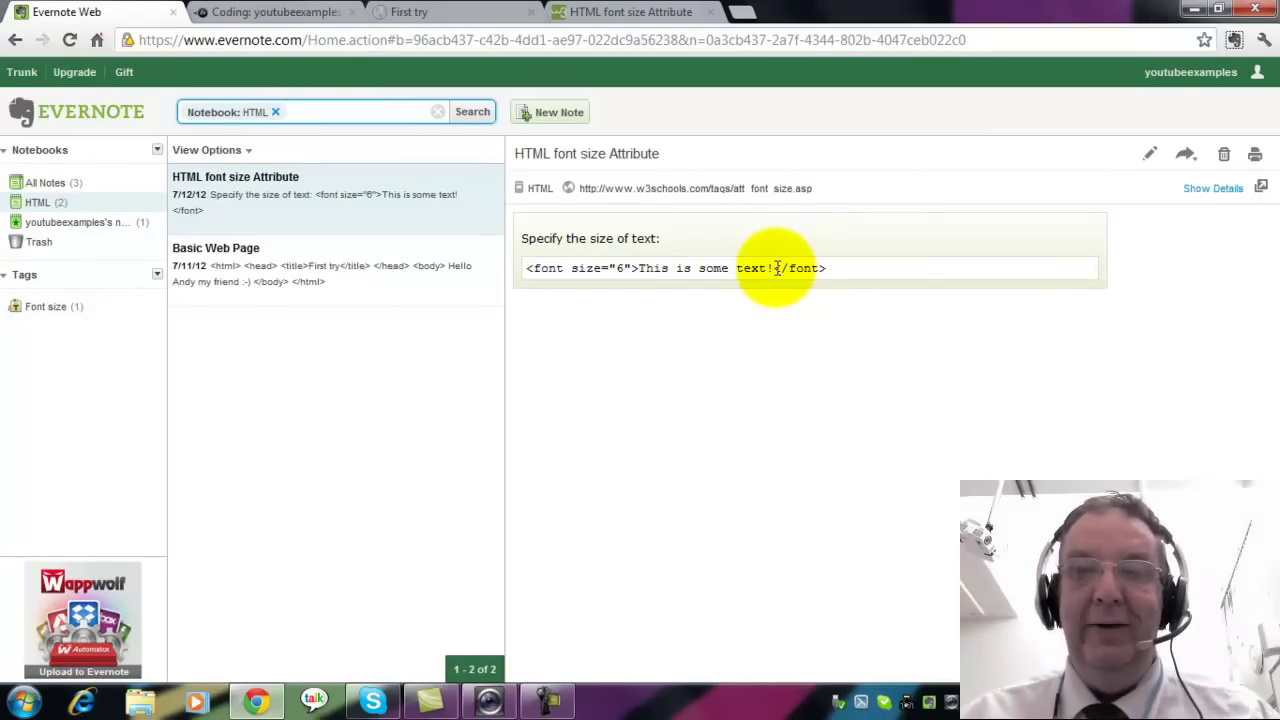
drag(776, 268, 827, 269)
key(ctrl+c)
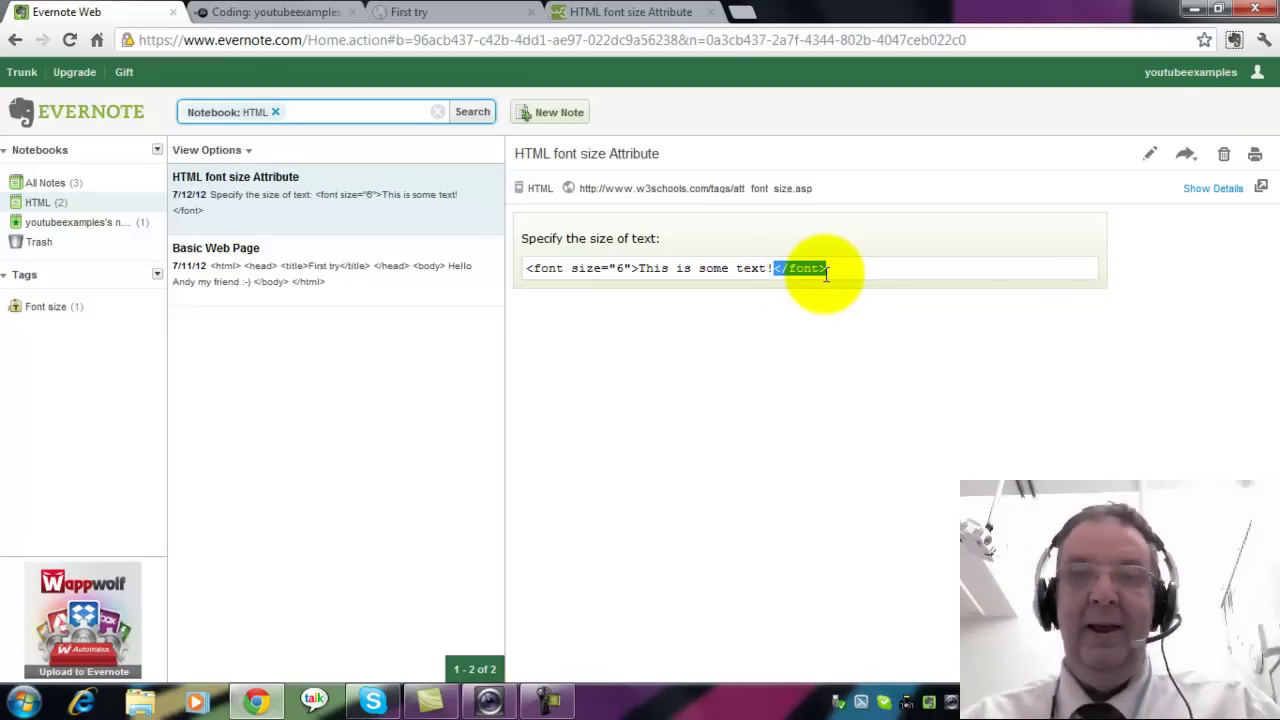
click(252, 14)
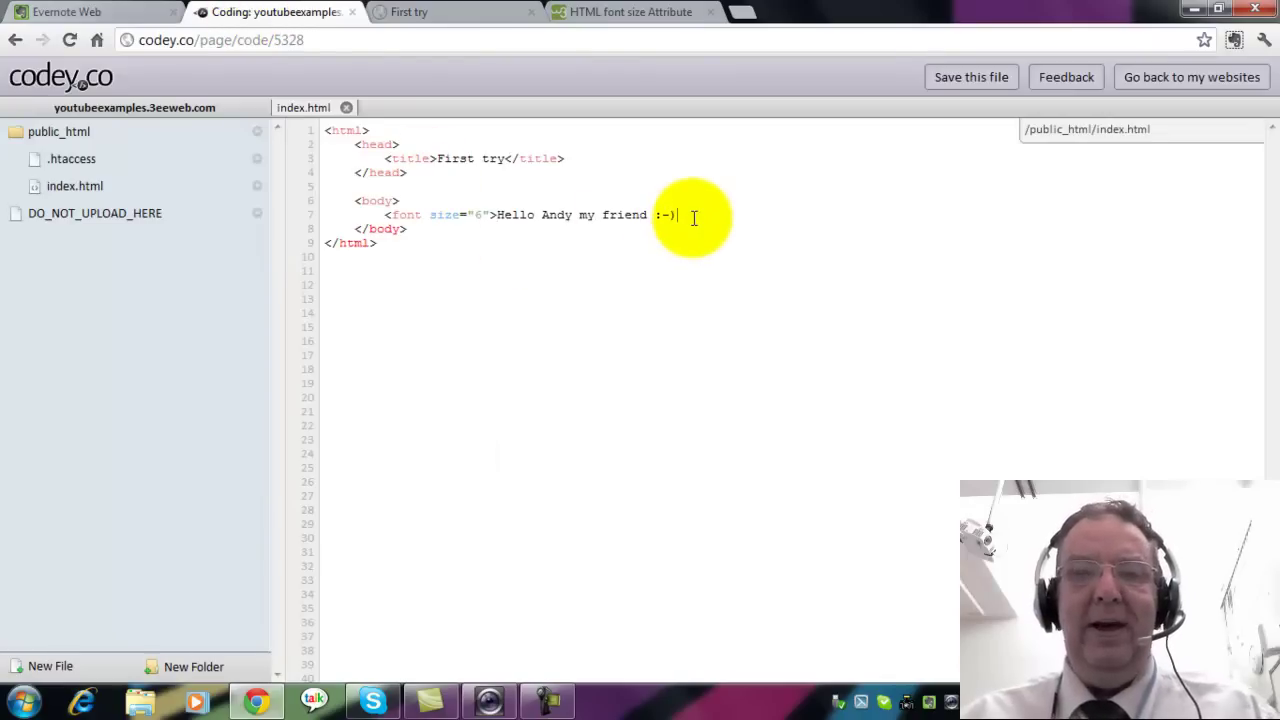
key(ctrl+v)
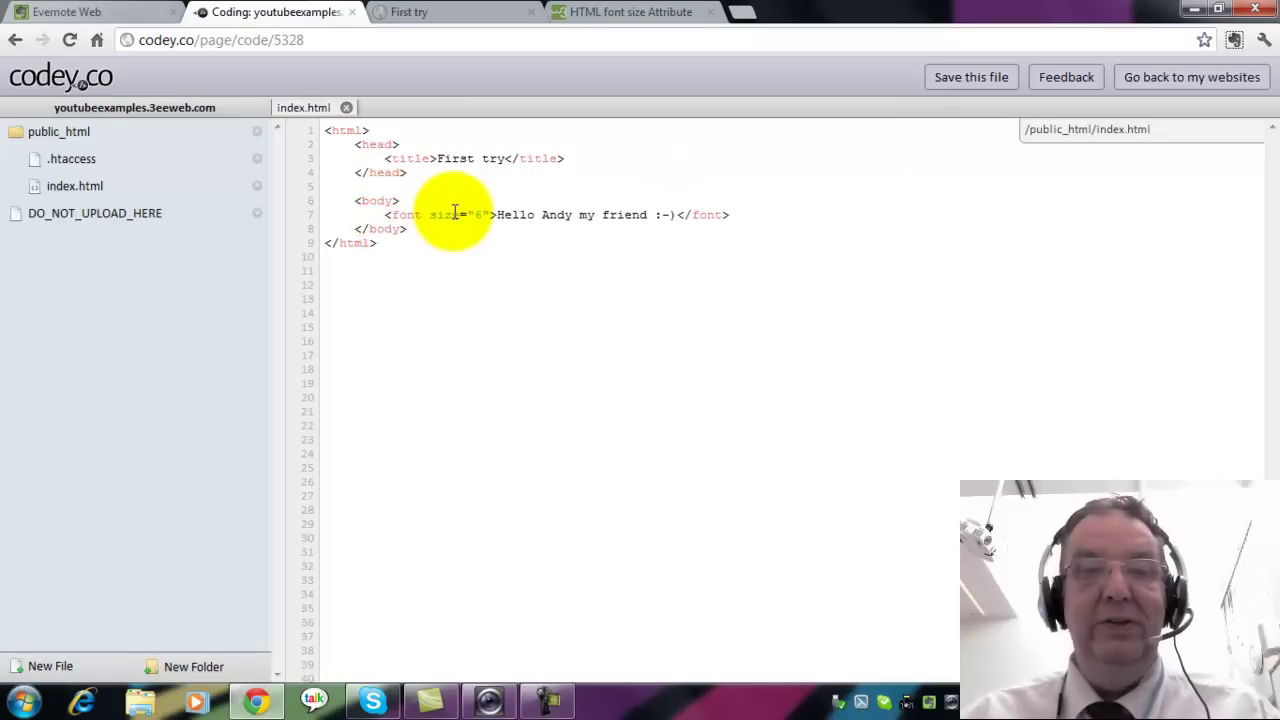
Save index.html and reload the "First try" web page to check the new font size
click(968, 80)
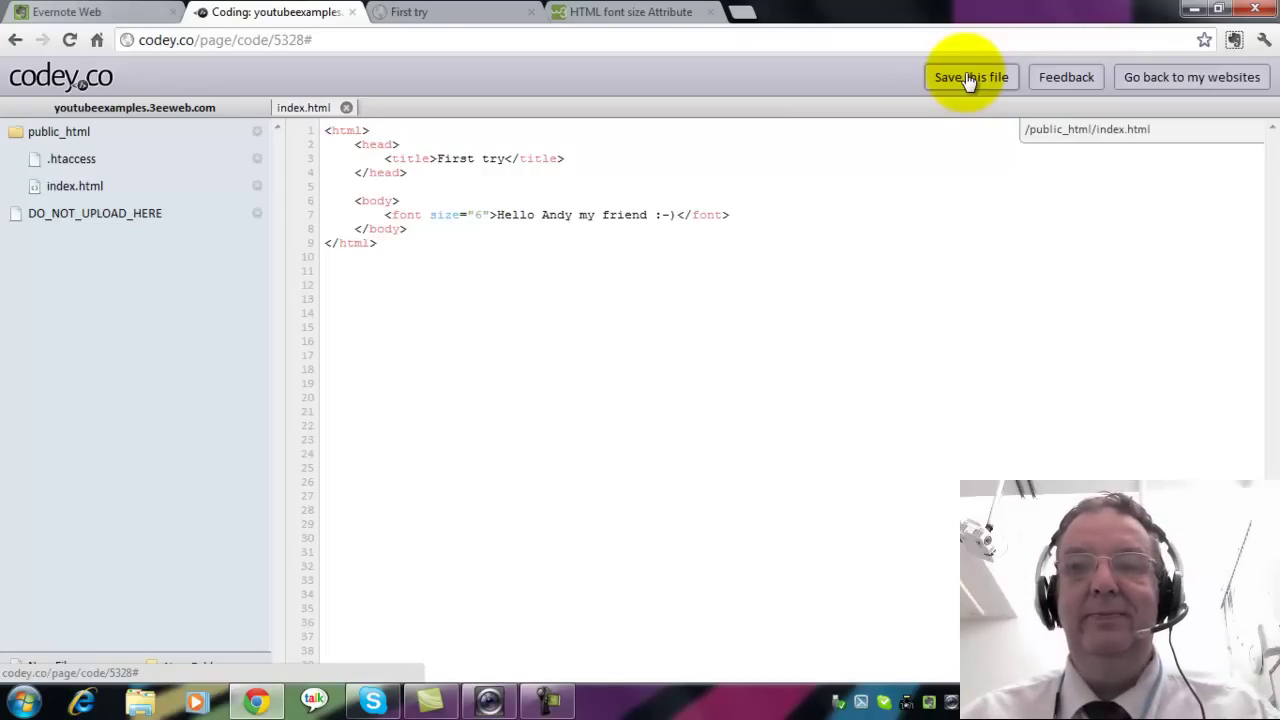
click(439, 9)
right_click(439, 10)
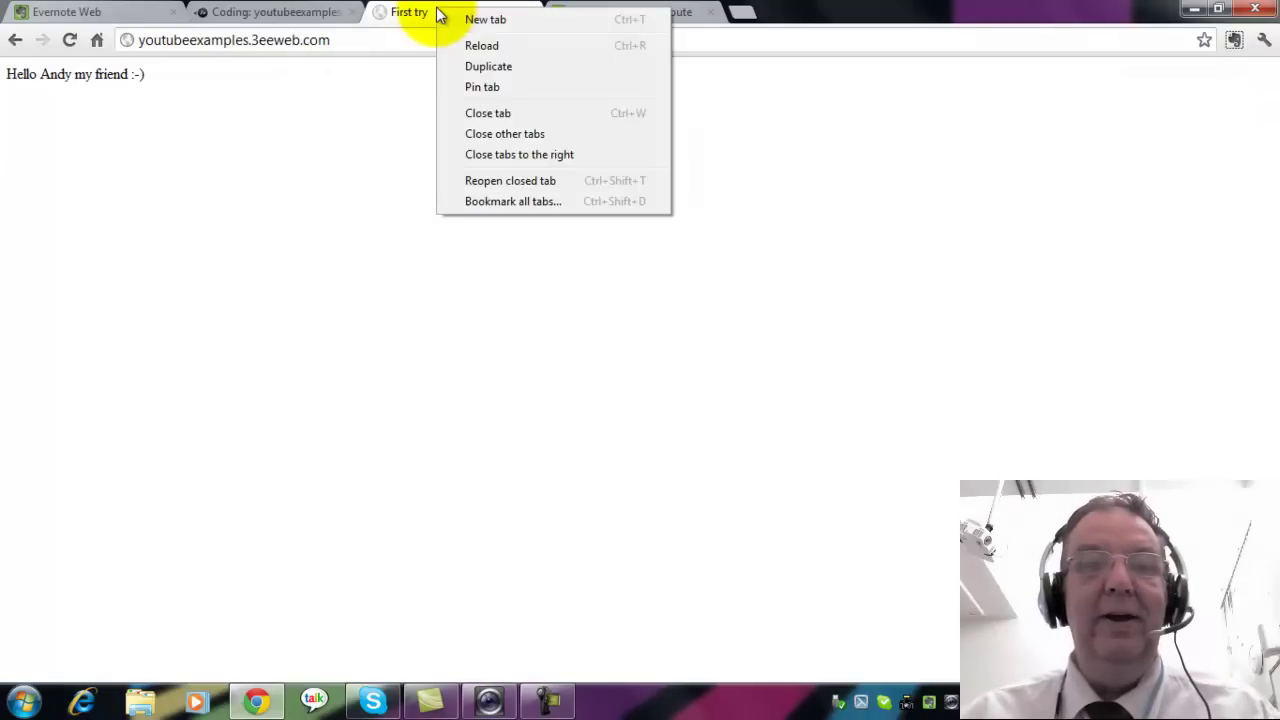
click(483, 45)
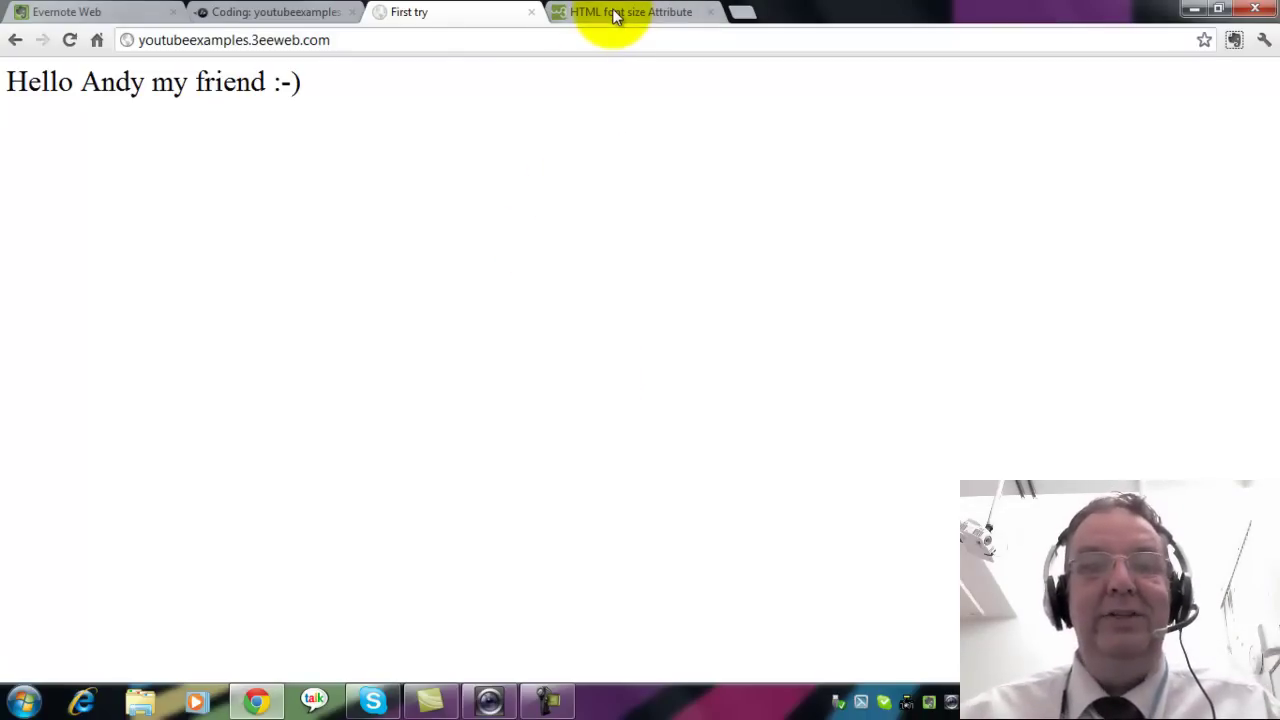
Return to Evernote and show the clipped "HTML font size Attribute" note
click(38, 18)
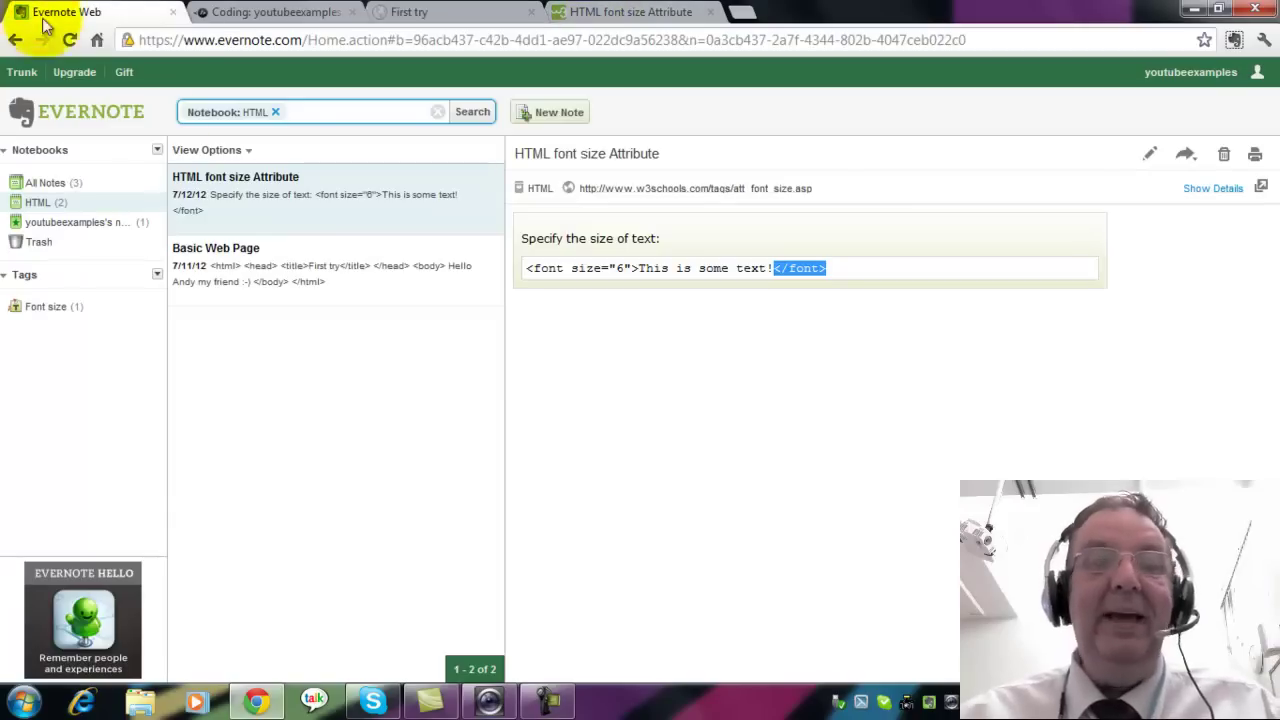
click(230, 203)
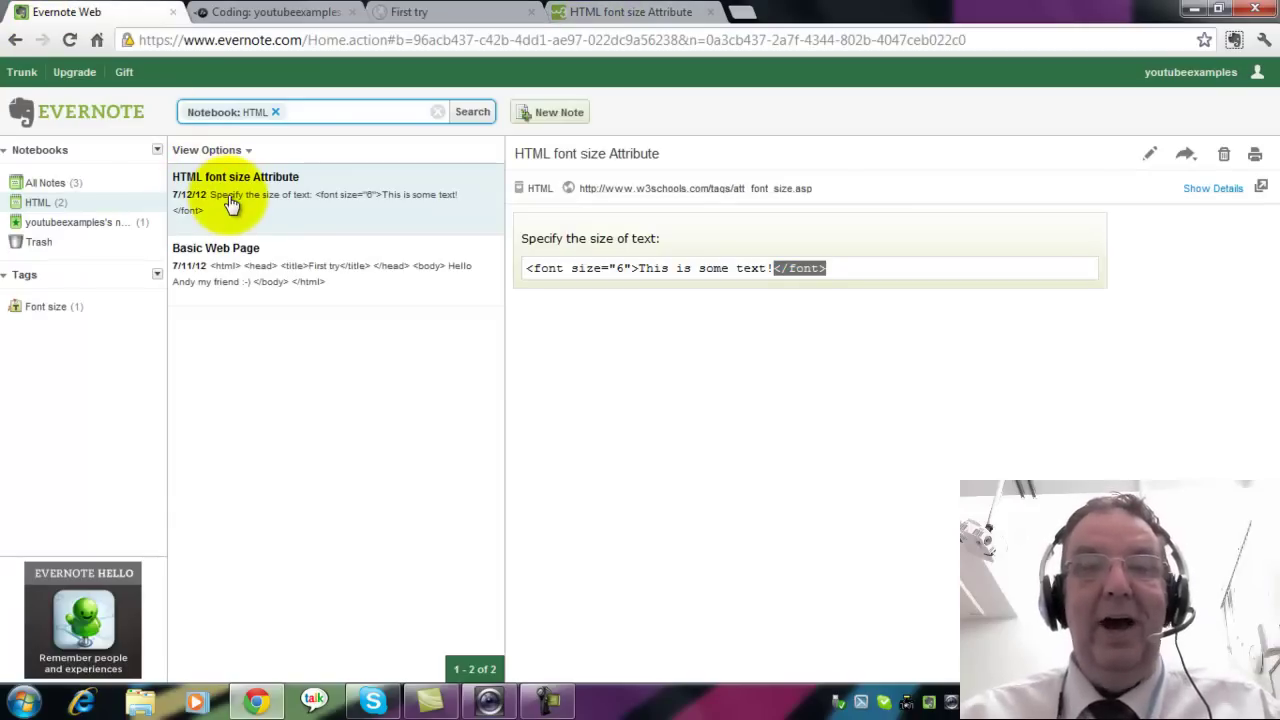